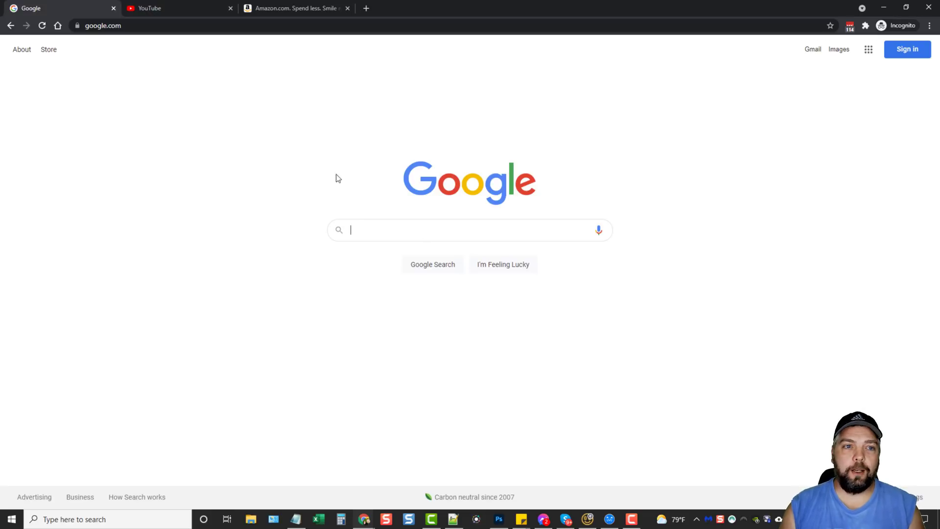
- Look over the YouTube and Amazon browser tabs, then return to Google
{"action": "left_click", "coordinate": [175, 23]}
{"action": "left_click", "coordinate": [172, 10]}
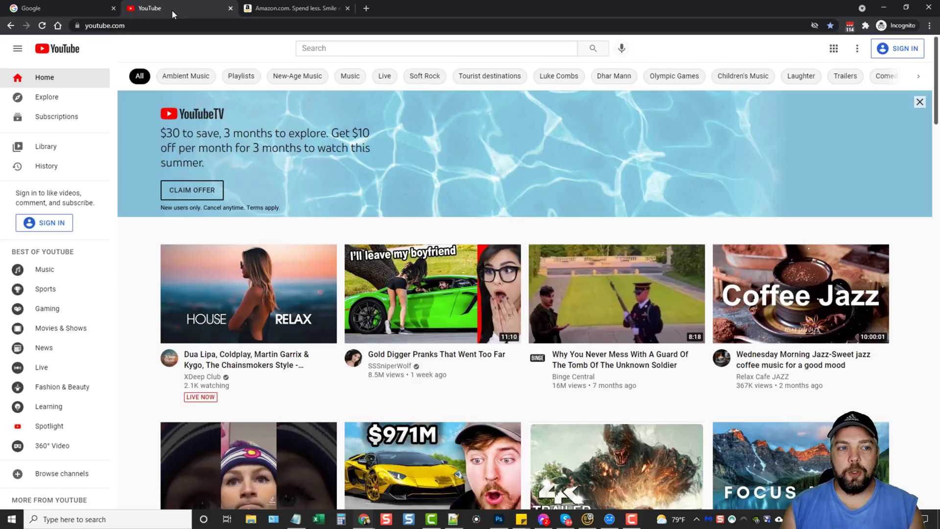
{"action": "left_click", "coordinate": [290, 8]}
{"action": "left_click", "coordinate": [69, 7]}
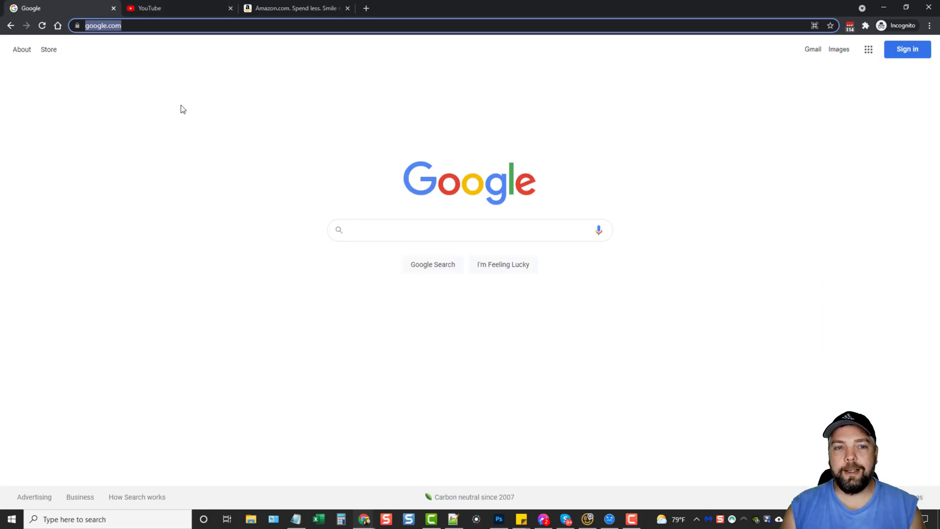
- View Google autocomplete ideas for 'make money', 'make money with' and 'make money for'
{"action": "left_click", "coordinate": [389, 230]}
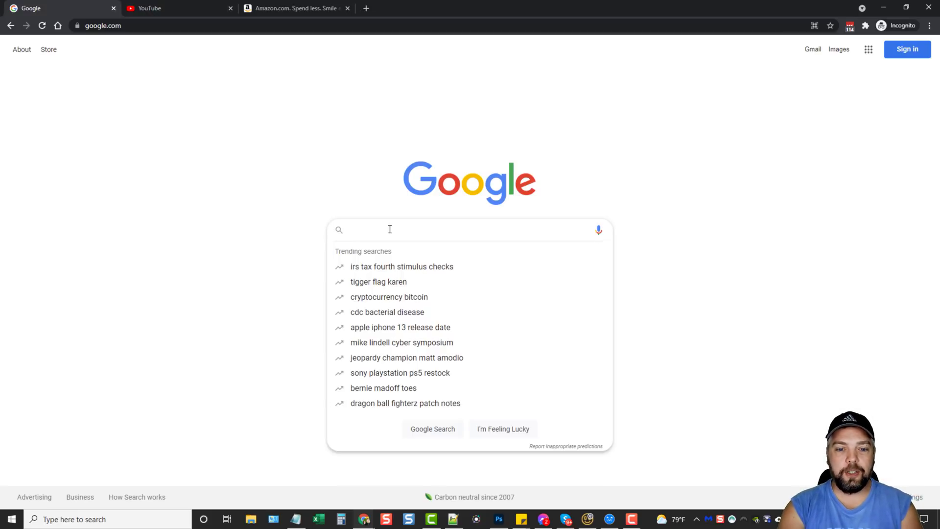
{"action": "type", "text": "make "}
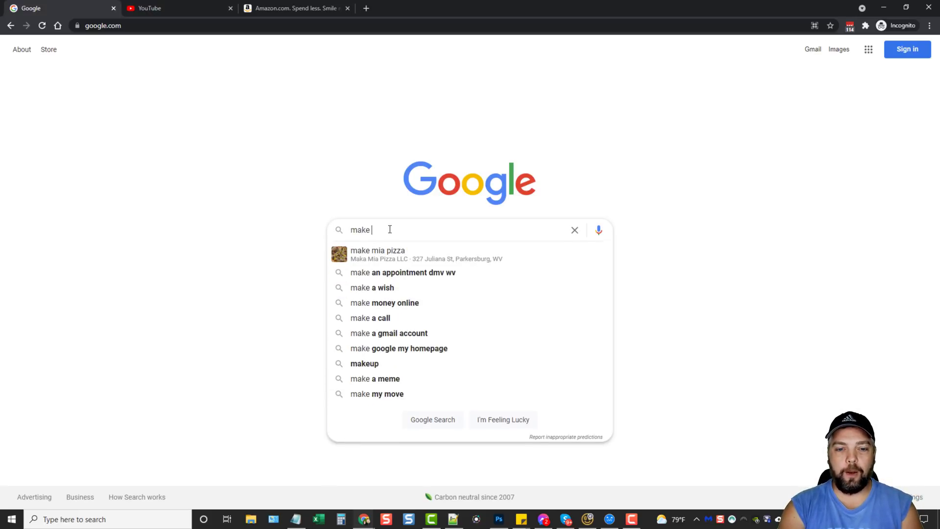
{"action": "type", "text": "money"}
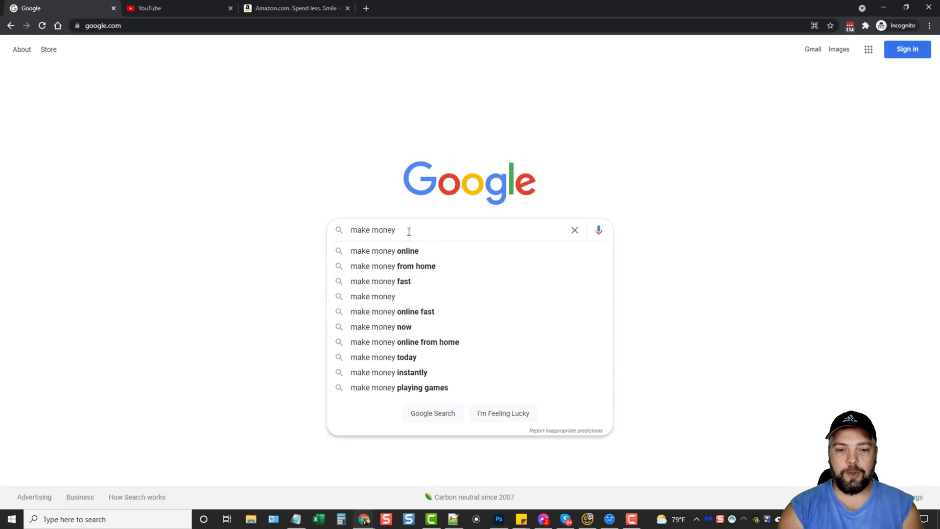
{"action": "type", "text": "with"}
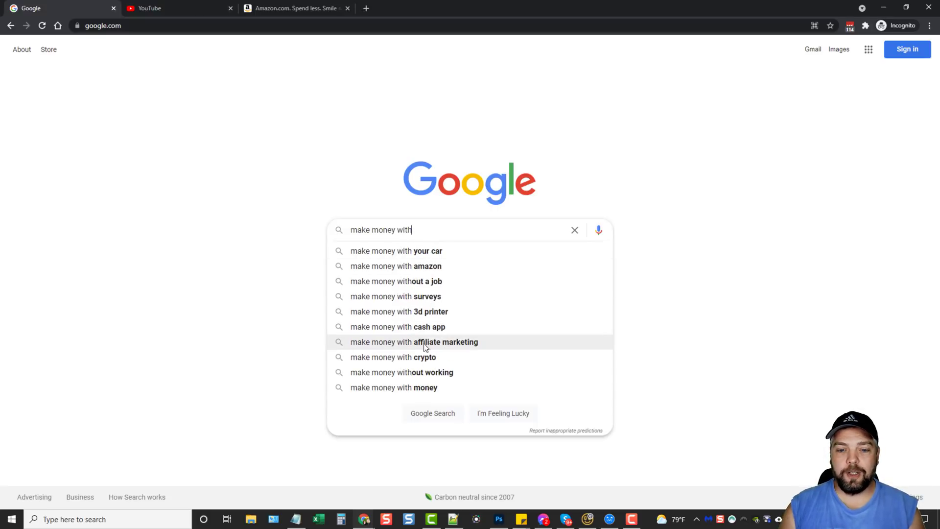
{"action": "key", "text": "BackSpace"}
{"action": "key", "text": "BackSpace"}
{"action": "key", "text": "BackSpace"}
{"action": "key", "text": "BackSpace"}
{"action": "type", "text": "for"}
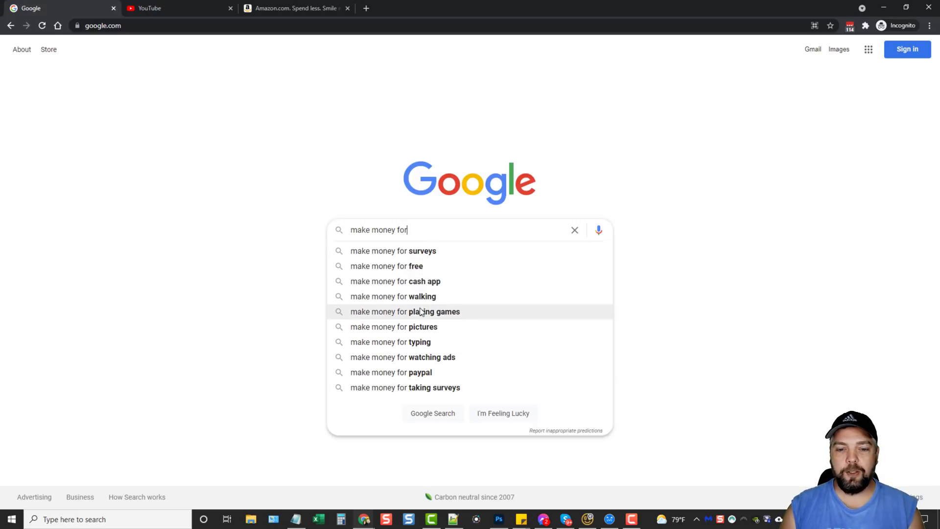
- On YouTube, read autocomplete suggestions for 'make money', 'make money online' and 'make money online with'
{"action": "left_click", "coordinate": [186, 6]}
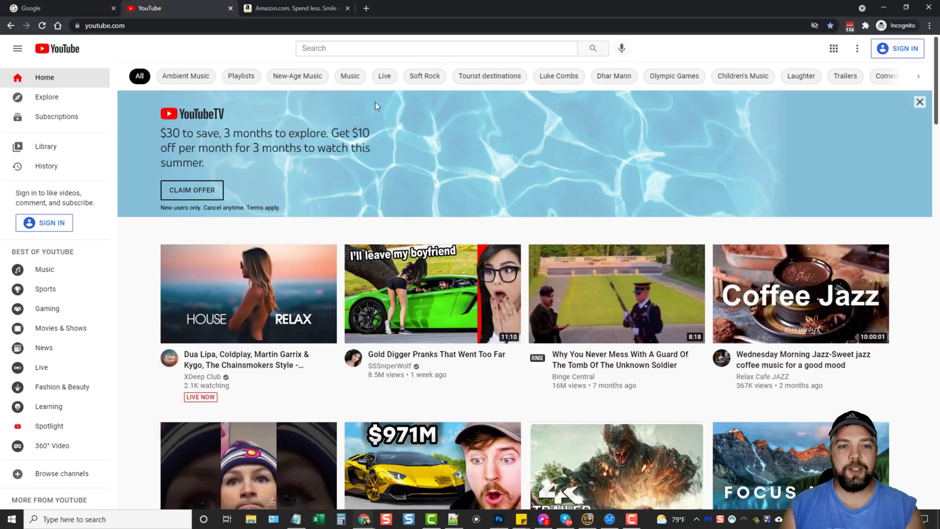
{"action": "left_click", "coordinate": [379, 47]}
{"action": "type", "text": "make money"}
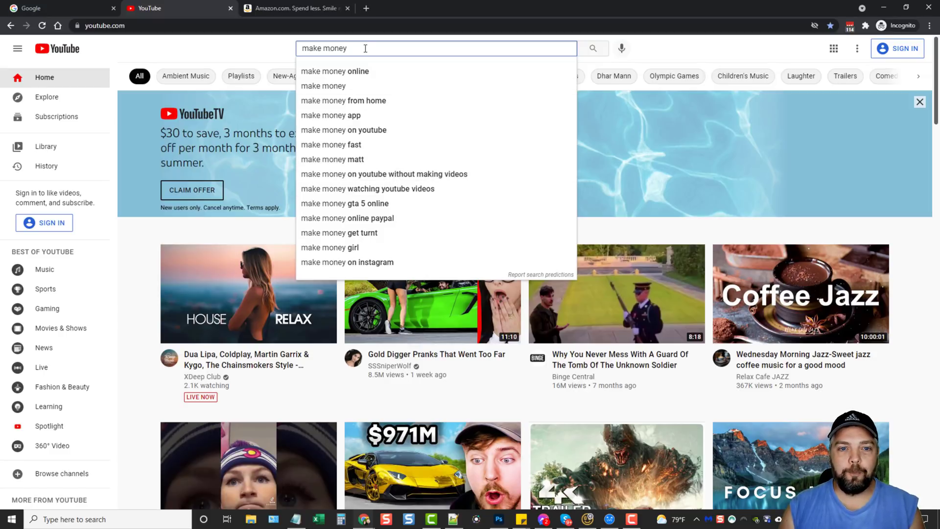
{"action": "type", "text": "online"}
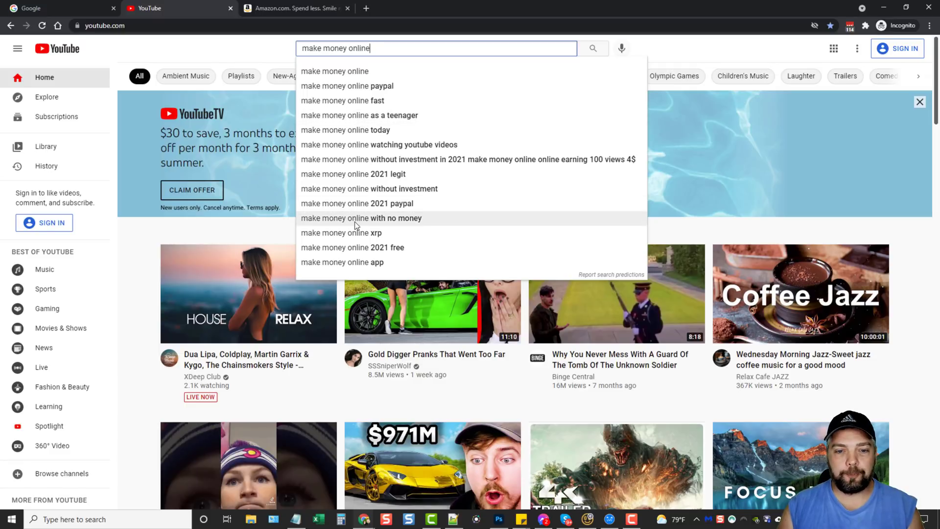
{"action": "type", "text": "with"}
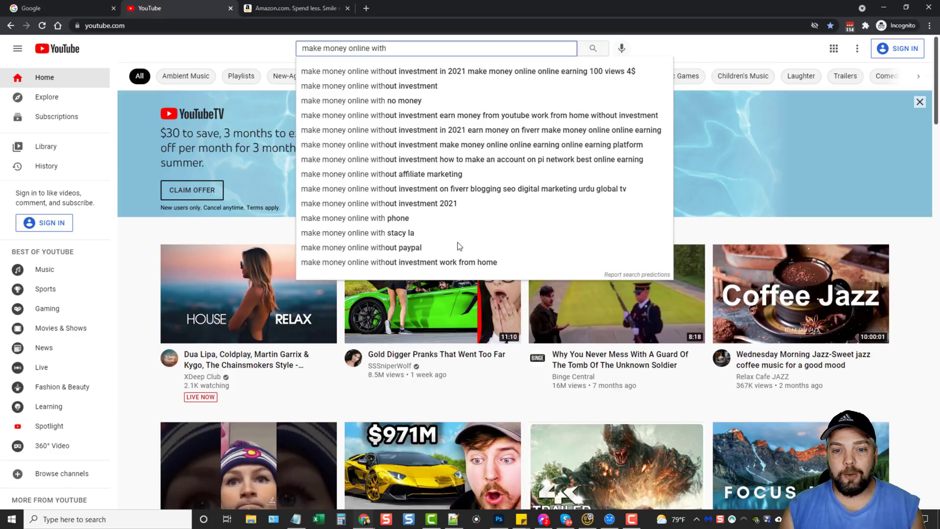
- On Amazon, view autocomplete suggestions for 'wireless router' and 'wireless router for'
{"action": "left_click", "coordinate": [291, 8]}
{"action": "left_click", "coordinate": [261, 49]}
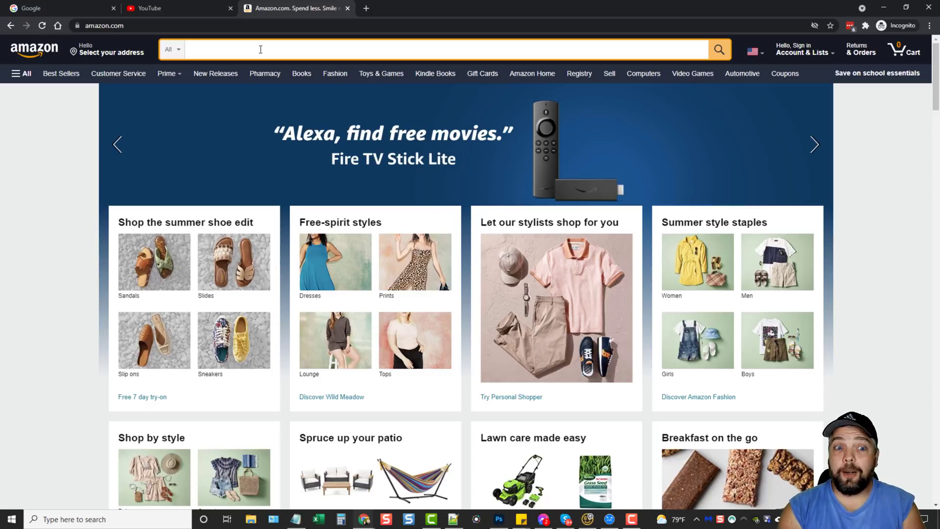
{"action": "type", "text": "ire "}
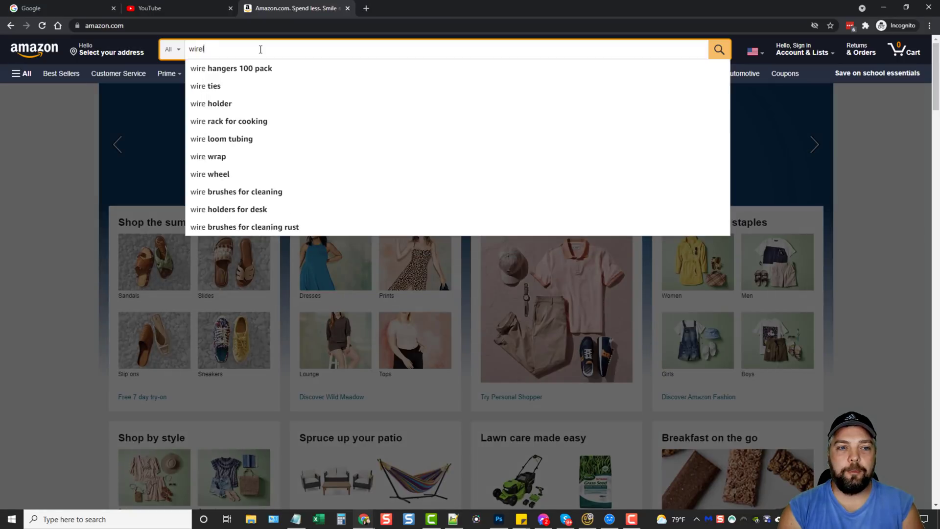
{"action": "type", "text": "less router"}
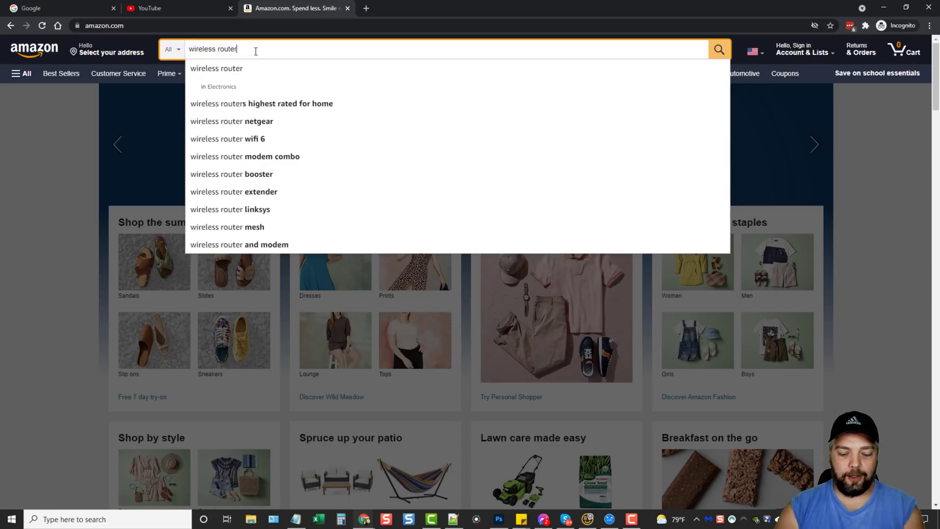
{"action": "type", "text": "for"}
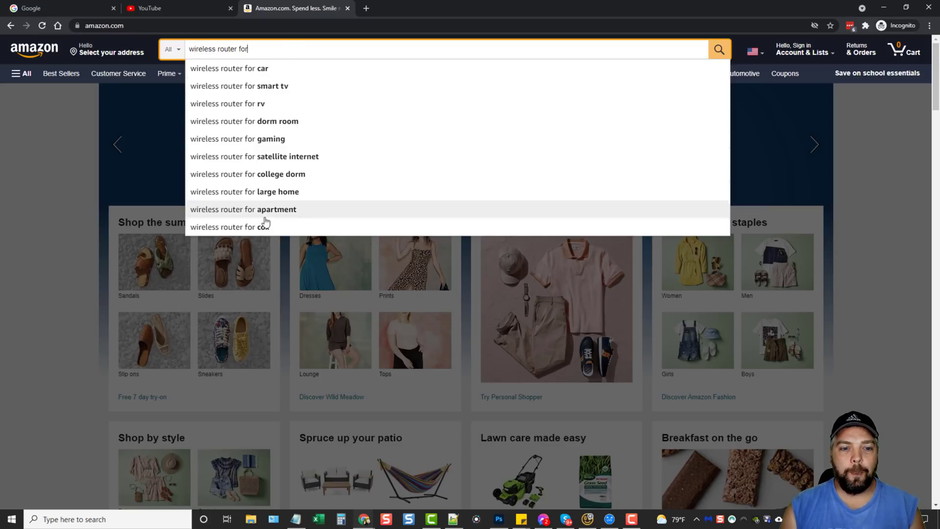
- Revisit the YouTube and Google tabs and dismiss Google's suggestion list
{"action": "left_click", "coordinate": [210, 11]}
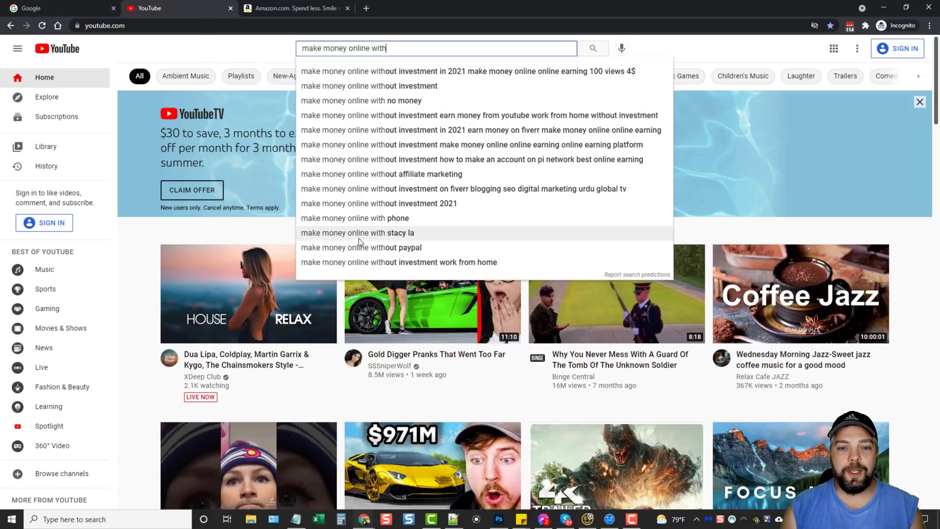
{"action": "left_click", "coordinate": [85, 7]}
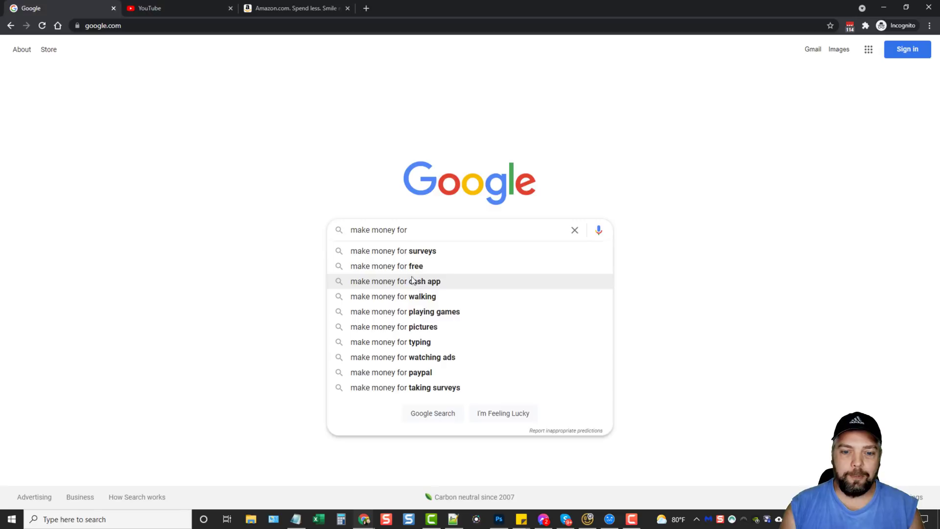
{"action": "left_click", "coordinate": [250, 225]}
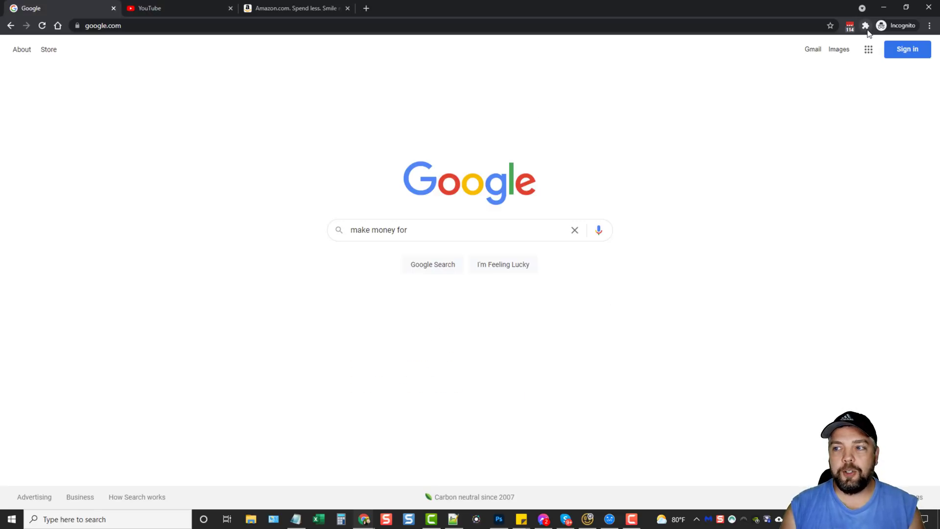
- In Keyword Researcher Pro, use Google Search as source with 'make money' as Singular and Plural topics
{"action": "left_click", "coordinate": [610, 519]}
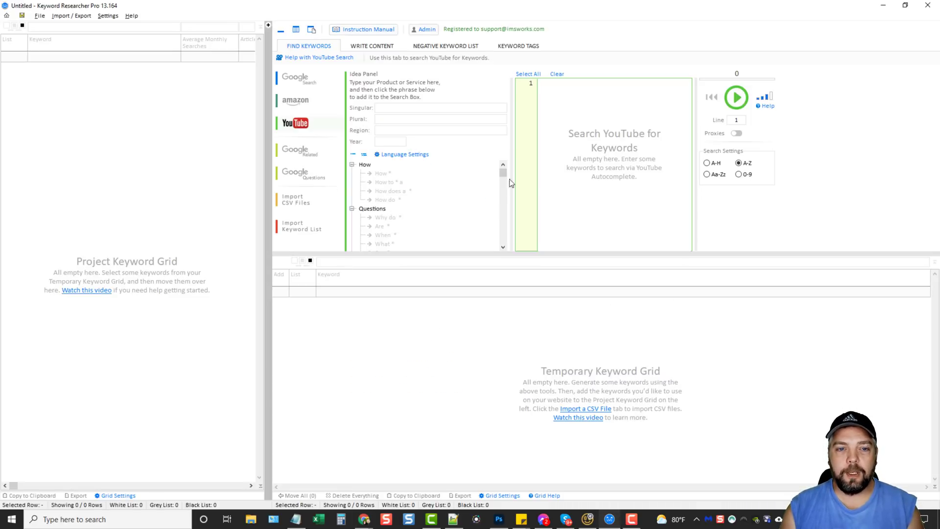
{"action": "left_click", "coordinate": [297, 78]}
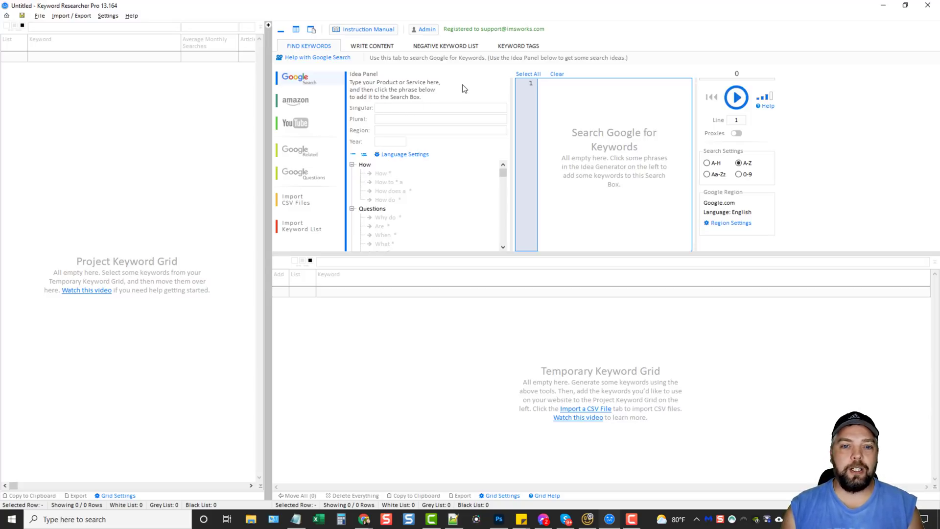
{"action": "type", "text": "make money"}
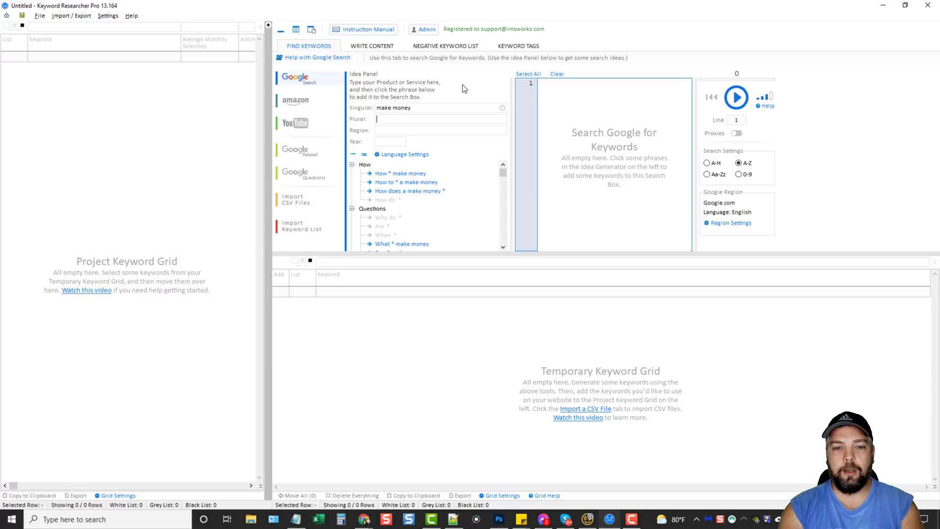
{"action": "type", "text": "make mone"}
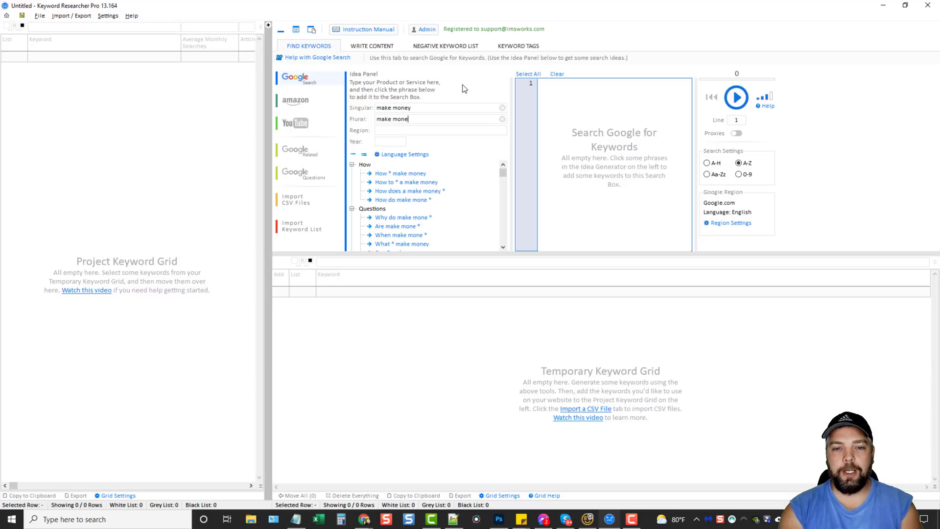
{"action": "type", "text": "y"}
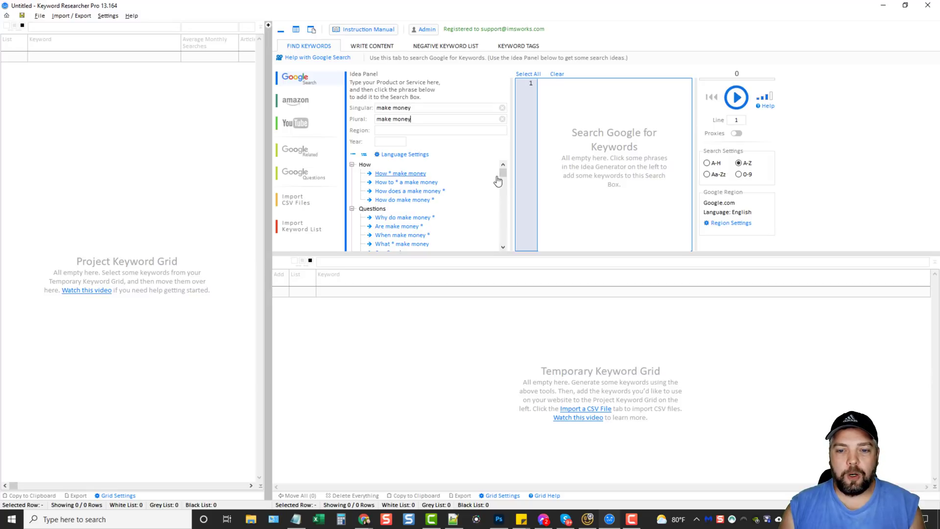
{"action": "left_click", "coordinate": [503, 248]}
{"action": "left_click", "coordinate": [503, 165]}
- Make the Idea Panel taller and browse its How, Questions and For phrase templates
{"action": "left_click_drag", "start_coordinate": [451, 254], "coordinate": [444, 394]}
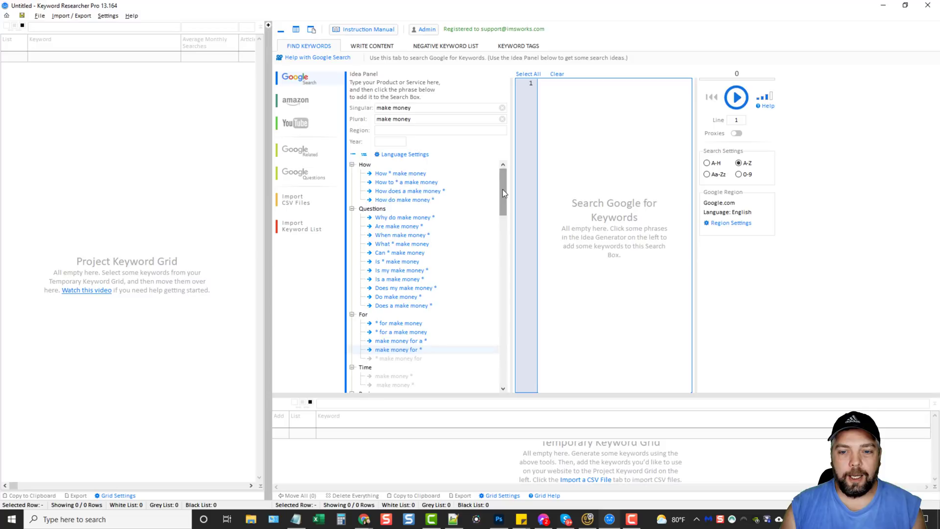
{"action": "left_click_drag", "start_coordinate": [503, 189], "coordinate": [504, 231]}
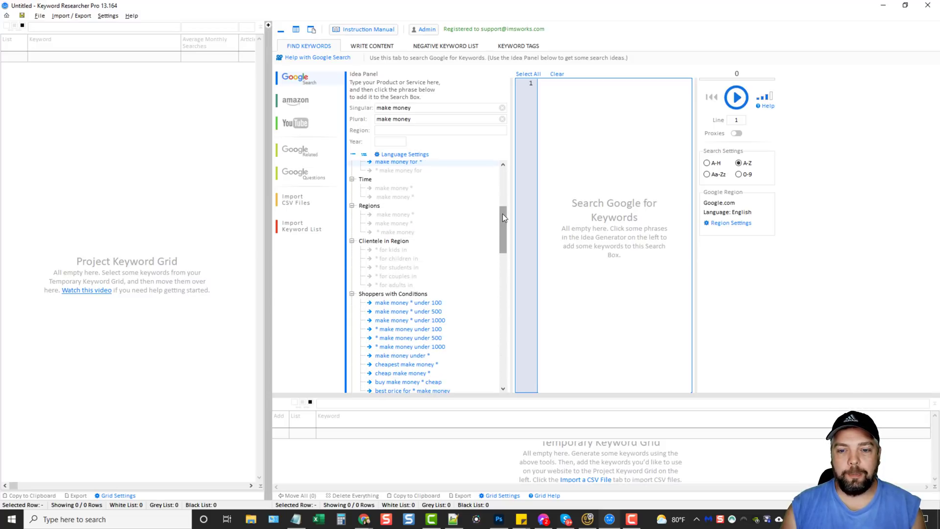
{"action": "scroll", "coordinate": [503, 215], "scroll_direction": "down", "scroll_amount": 2}
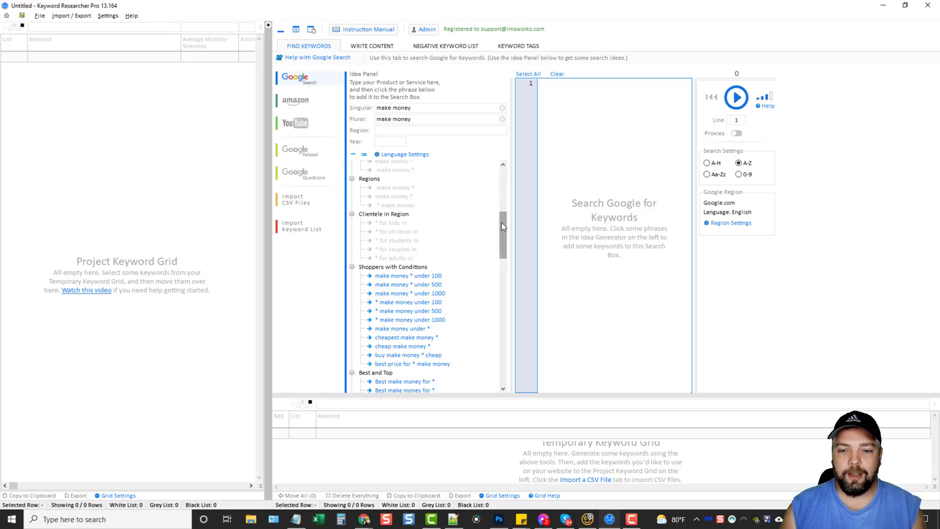
{"action": "left_click_drag", "start_coordinate": [502, 226], "coordinate": [502, 241]}
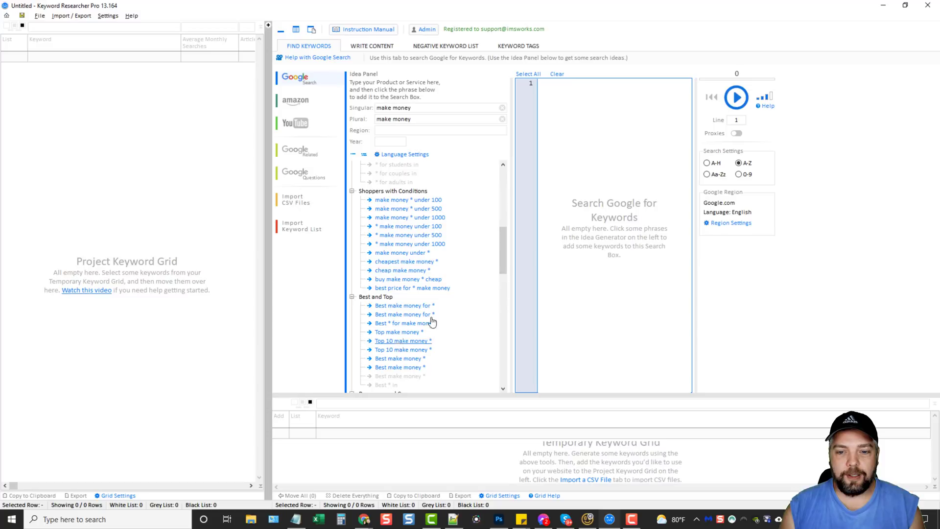
{"action": "left_click_drag", "start_coordinate": [504, 264], "coordinate": [503, 207]}
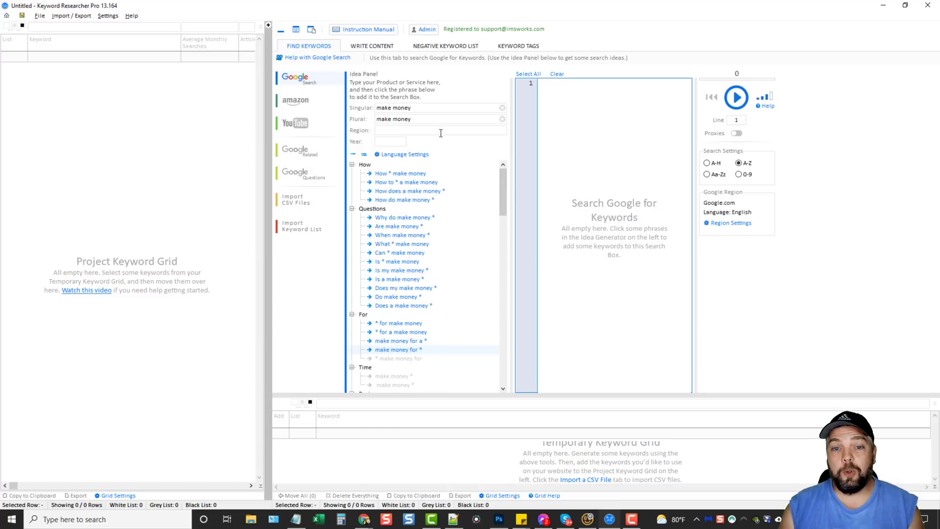
- Clear the Plural and Singular topics, then dismiss the error from adding 'How to * a'
{"action": "left_click", "coordinate": [502, 119]}
{"action": "left_click", "coordinate": [502, 107]}
{"action": "left_click", "coordinate": [410, 180]}
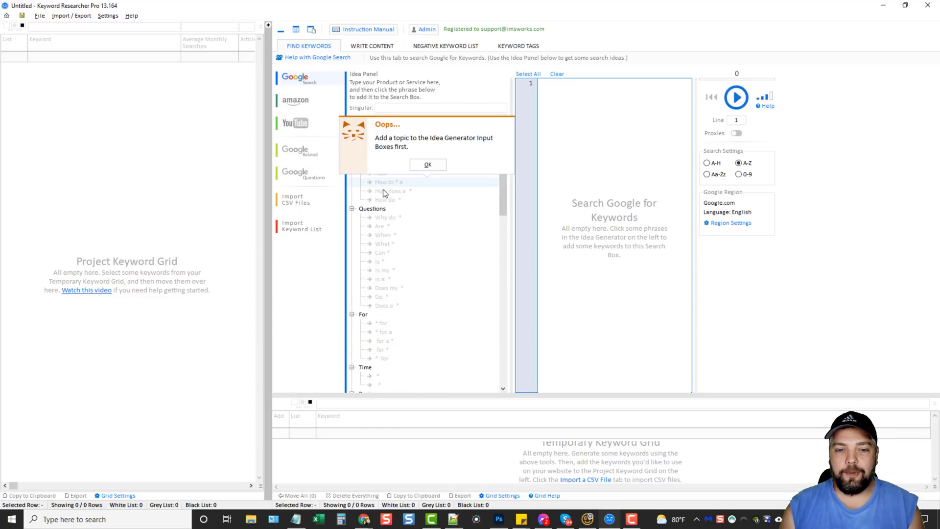
{"action": "left_click", "coordinate": [429, 165]}
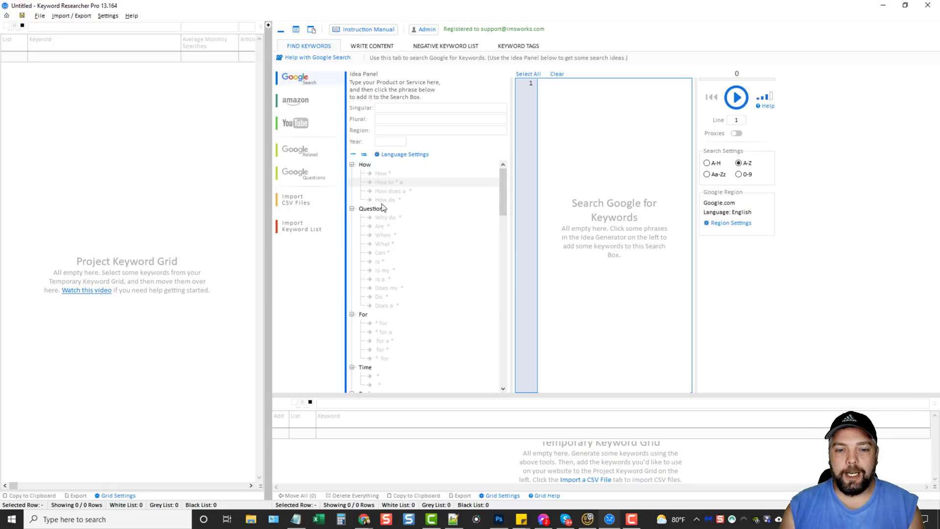
- Enter the seed phrase 'make money * online' and enlarge the temporary keyword grid
{"action": "left_click", "coordinate": [576, 106]}
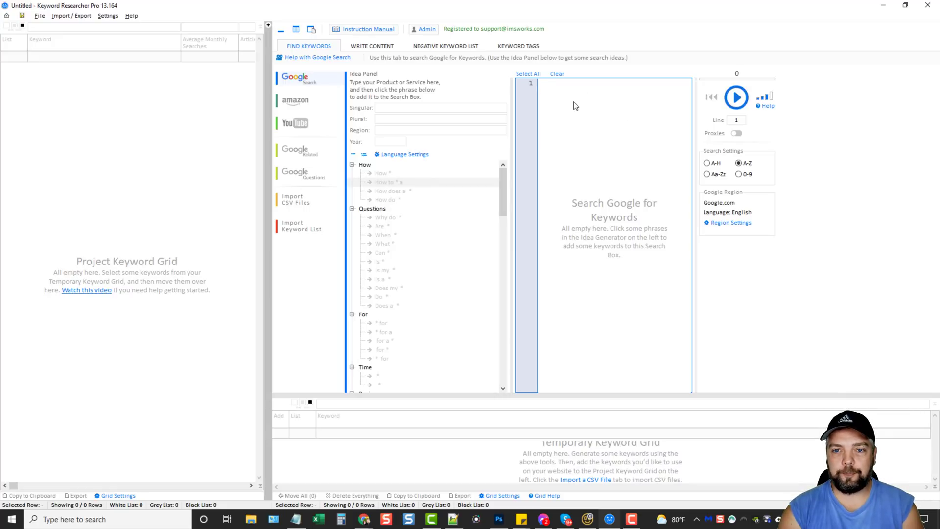
{"action": "type", "text": "make money"}
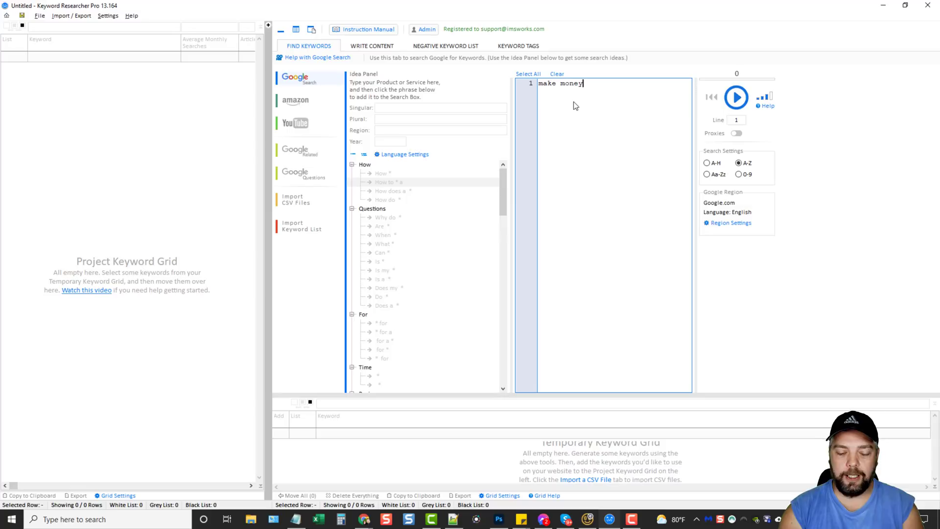
{"action": "type", "text": " * online"}
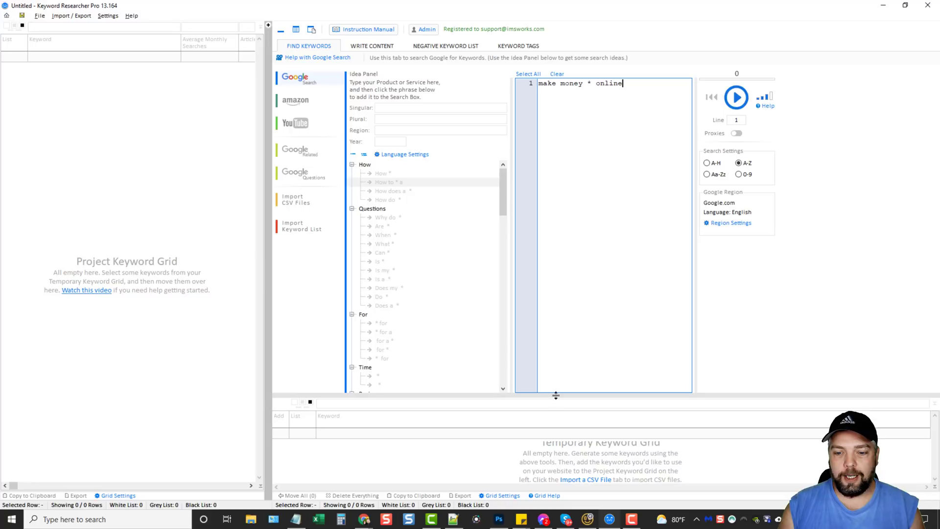
{"action": "left_click_drag", "start_coordinate": [557, 395], "coordinate": [588, 259]}
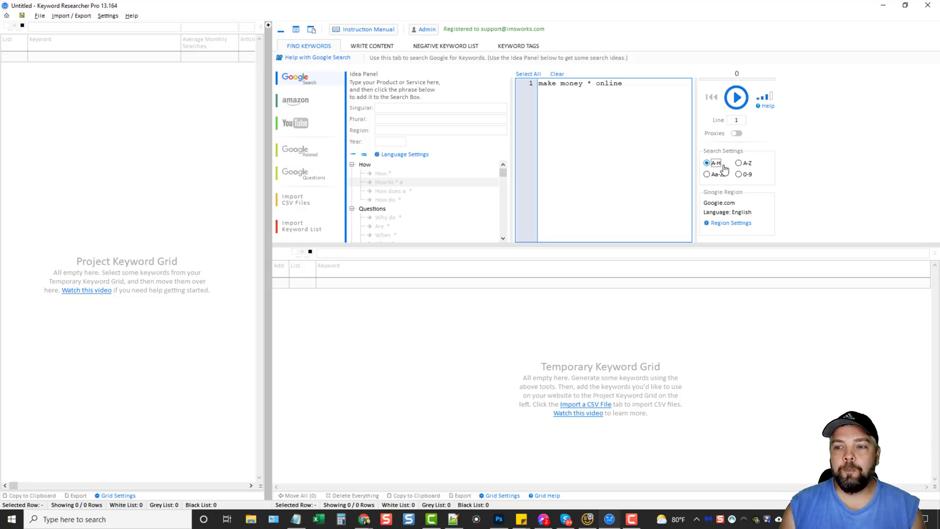
- Try A-Z and Aa-Zz letter expansion, test letters 'ad' before the wildcard, then remove them
{"action": "left_click", "coordinate": [742, 164]}
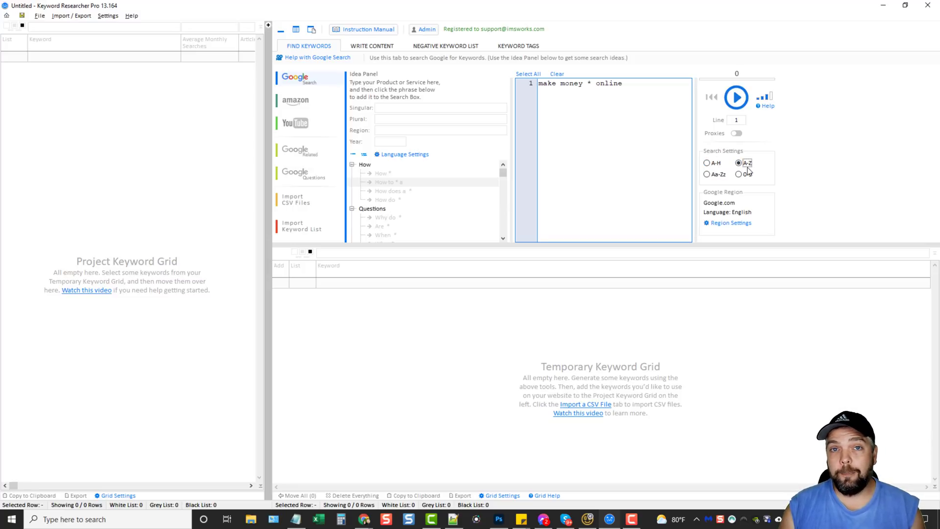
{"action": "left_click", "coordinate": [712, 178]}
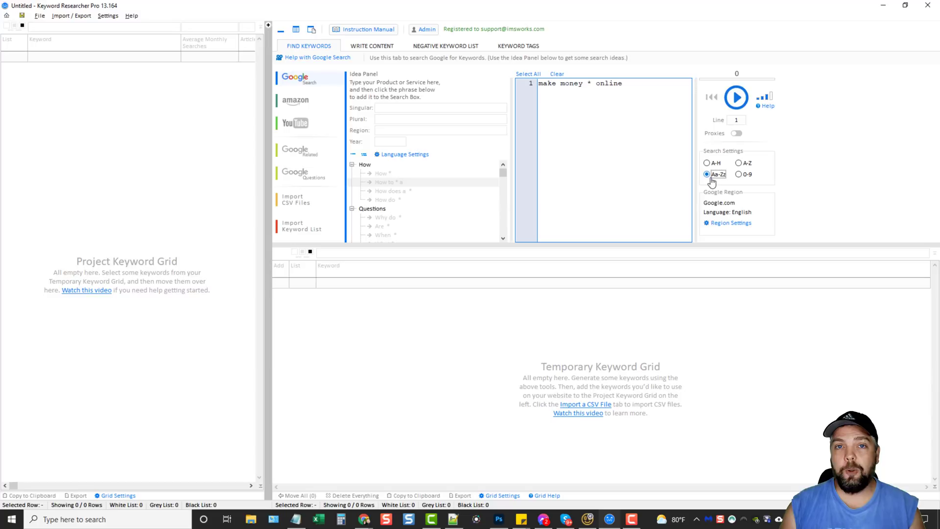
{"action": "left_click", "coordinate": [589, 83]}
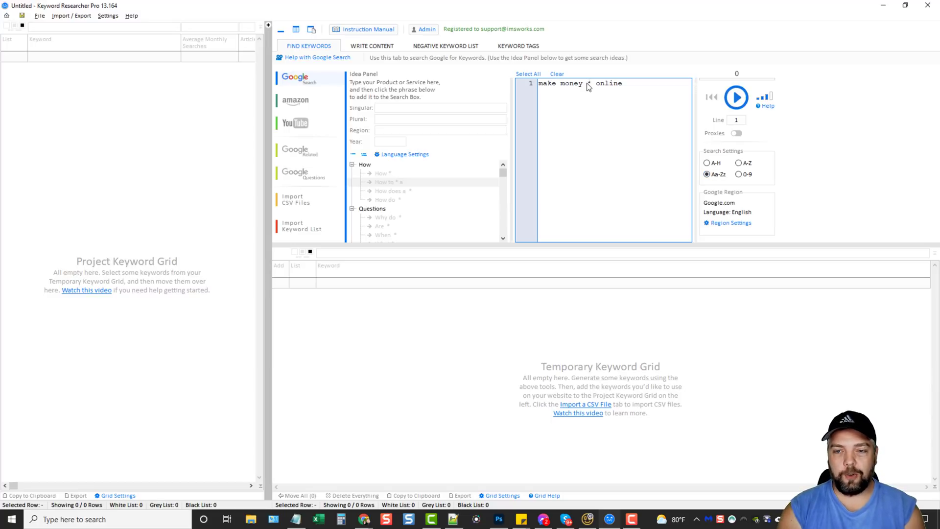
{"action": "type", "text": "a"}
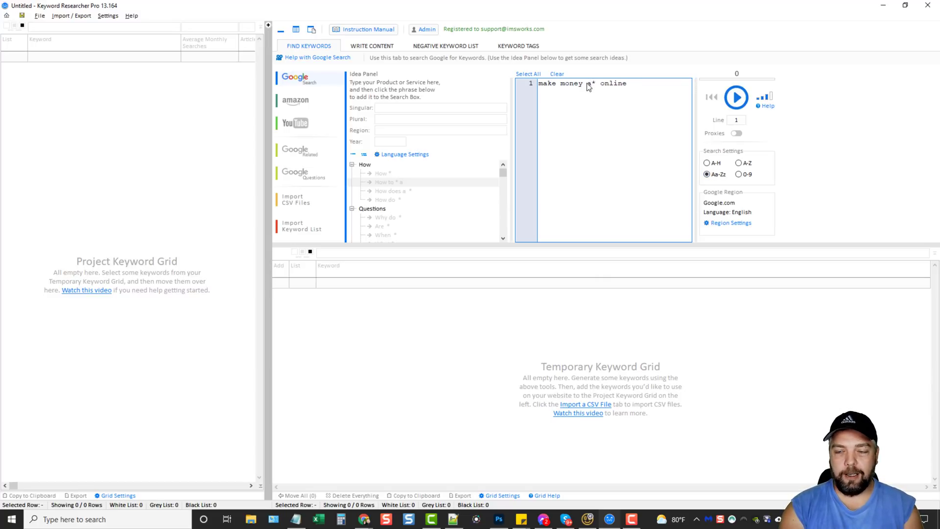
{"action": "type", "text": "d"}
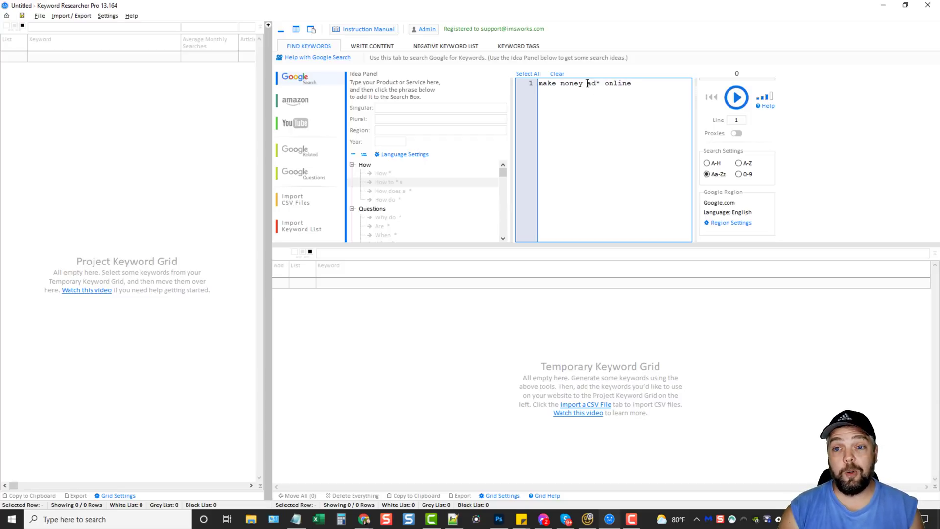
{"action": "key", "text": "BackSpace"}
{"action": "key", "text": "BackSpace"}
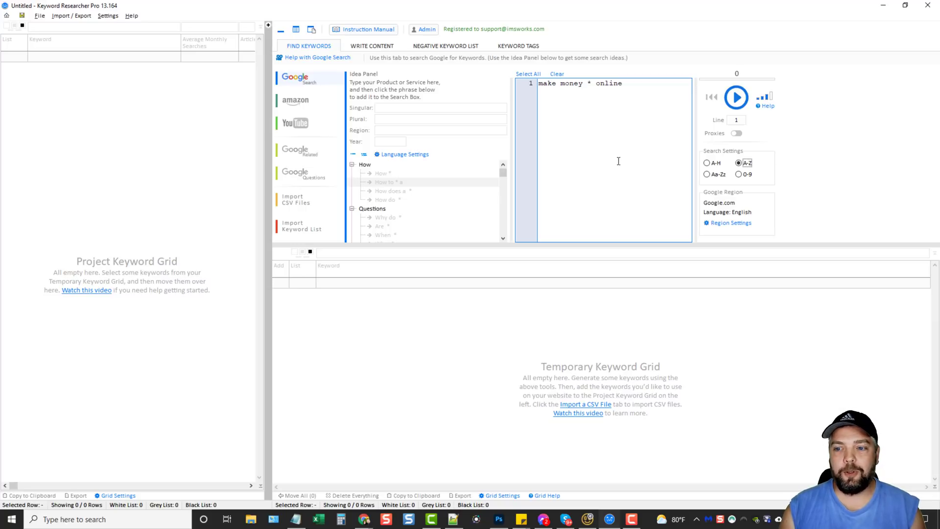
- Leave region settings unchanged, start the A-Z Google scrape for 'make money * online', and enlarge the results grid
{"action": "left_click", "coordinate": [737, 224]}
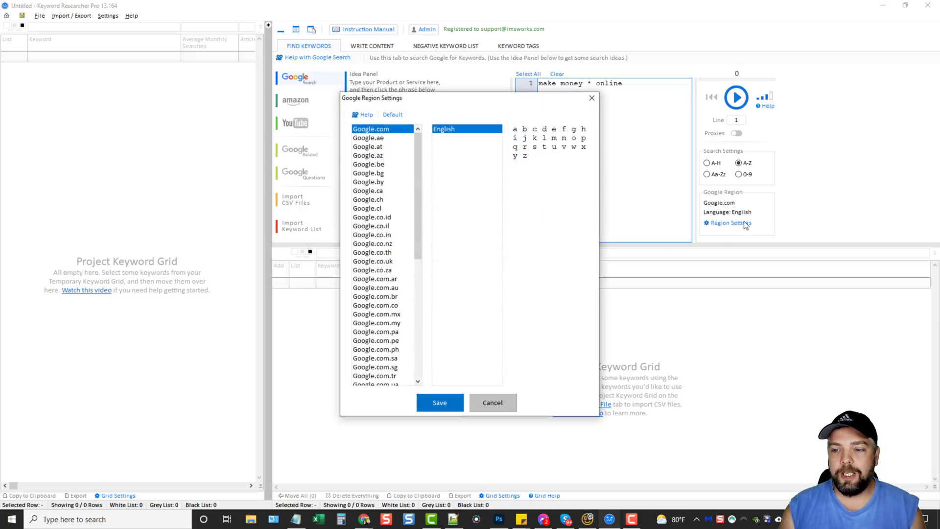
{"action": "left_click", "coordinate": [500, 406]}
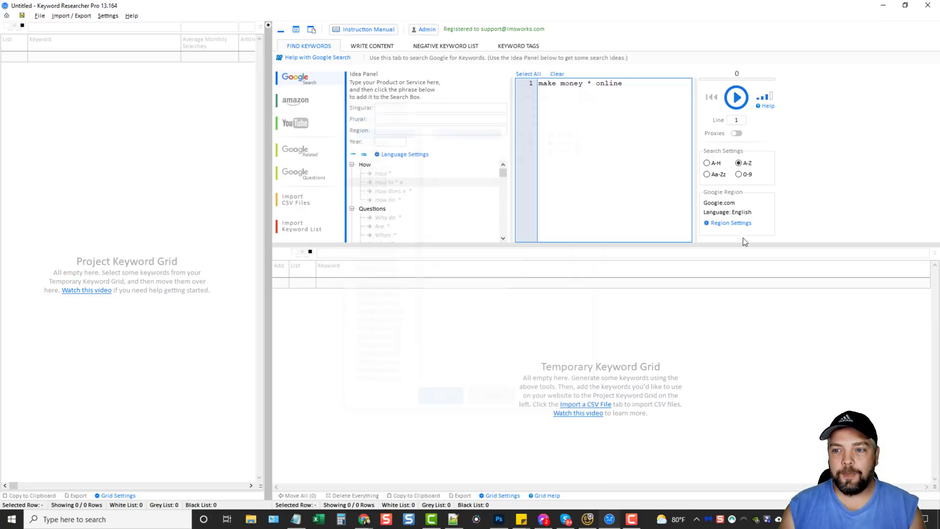
{"action": "left_click", "coordinate": [738, 99]}
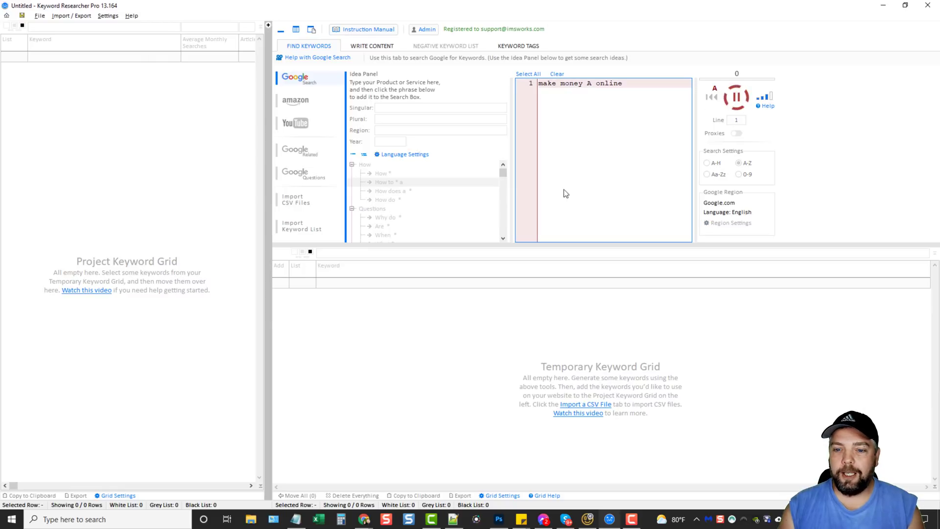
{"action": "left_click_drag", "start_coordinate": [542, 242], "coordinate": [541, 185]}
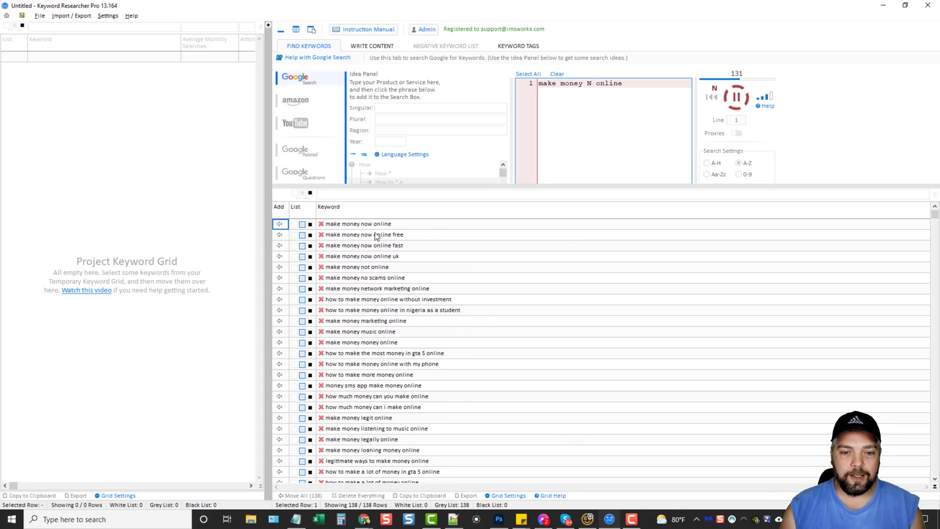
- Pause the scrape and scroll through the scraped keyword ideas
{"action": "left_click", "coordinate": [737, 100]}
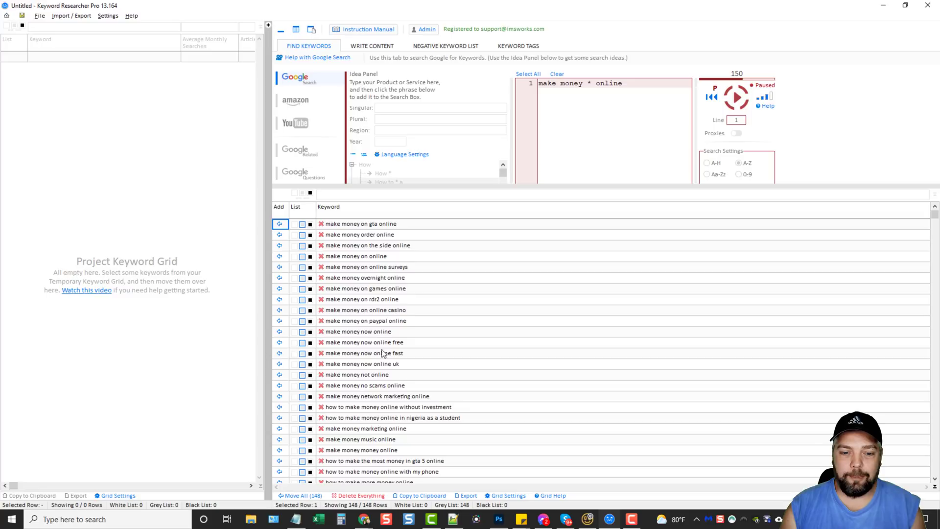
{"action": "left_click_drag", "start_coordinate": [934, 218], "coordinate": [931, 253]}
{"action": "scroll", "coordinate": [366, 328], "scroll_direction": "up", "scroll_amount": 4}
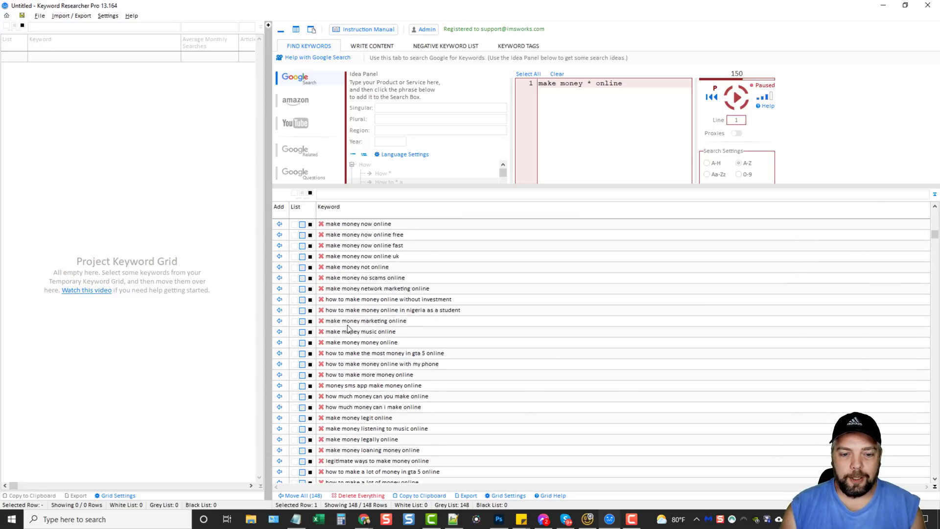
{"action": "scroll", "coordinate": [387, 337], "scroll_direction": "up", "scroll_amount": 4}
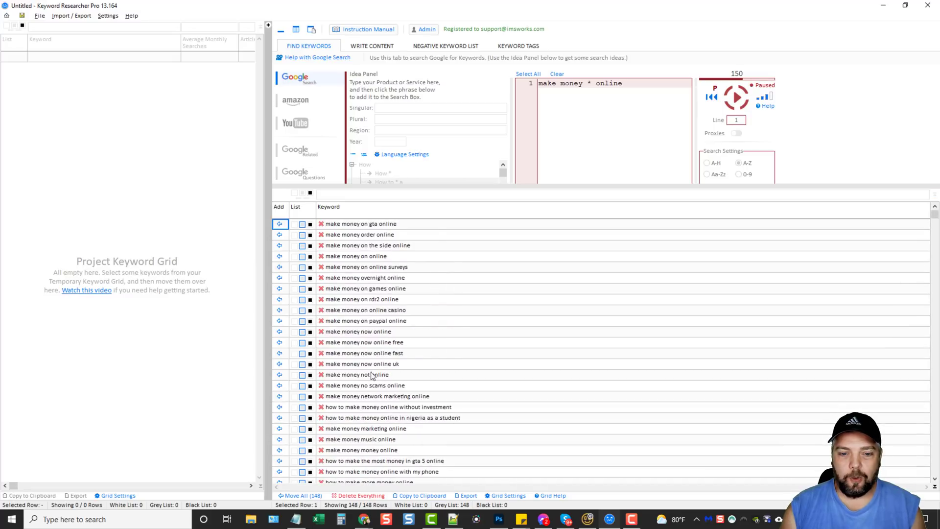
- Browse the result rows and add 'make money order online' to the project grid
{"action": "left_click", "coordinate": [349, 343]}
{"action": "key", "text": "Down"}
{"action": "key", "text": "Down"}
{"action": "key", "text": "Down"}
{"action": "key", "text": "Down"}
{"action": "key", "text": "Down"}
{"action": "key", "text": "Down"}
{"action": "key", "text": "Down"}
{"action": "key", "text": "Down"}
{"action": "key", "text": "Down"}
{"action": "key", "text": "Down"}
{"action": "key", "text": "Down"}
{"action": "key", "text": "Down"}
{"action": "key", "text": "Down"}
{"action": "key", "text": "Down"}
{"action": "key", "text": "Down"}
{"action": "key", "text": "Down"}
{"action": "key", "text": "Down"}
{"action": "key", "text": "Down"}
{"action": "key", "text": "Down"}
{"action": "key", "text": "Down"}
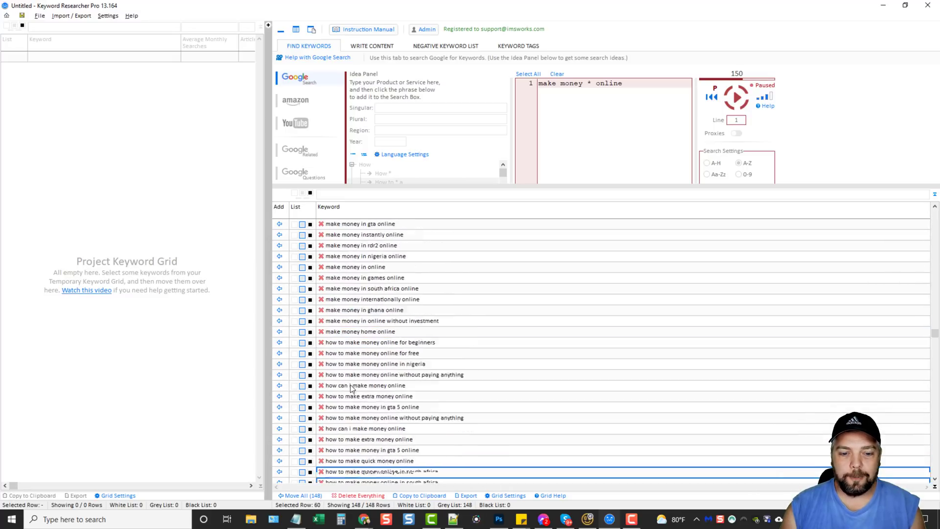
{"action": "key", "text": "Up"}
{"action": "key", "text": "Up"}
{"action": "key", "text": "Up"}
{"action": "key", "text": "Up"}
{"action": "key", "text": "Up"}
{"action": "key", "text": "Up"}
{"action": "key", "text": "Up"}
{"action": "key", "text": "Up"}
{"action": "key", "text": "Up"}
{"action": "key", "text": "Up"}
{"action": "key", "text": "Up"}
{"action": "key", "text": "Up"}
{"action": "key", "text": "Up"}
{"action": "key", "text": "Up"}
{"action": "key", "text": "Up"}
{"action": "key", "text": "Up"}
{"action": "key", "text": "Up"}
{"action": "key", "text": "Up"}
{"action": "key", "text": "Up"}
{"action": "key", "text": "Up"}
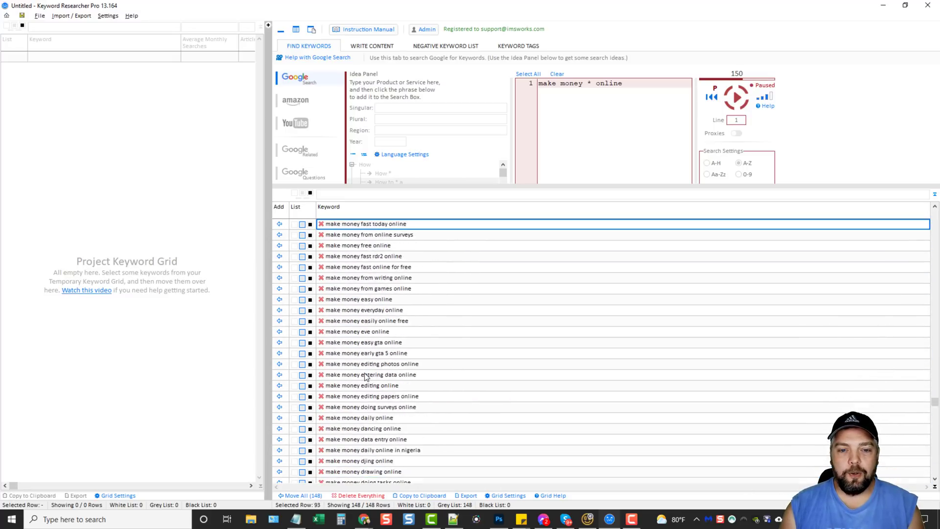
{"action": "key", "text": "Up"}
{"action": "key", "text": "Up"}
{"action": "key", "text": "Up"}
{"action": "key", "text": "Up"}
{"action": "key", "text": "Up"}
{"action": "key", "text": "Up"}
{"action": "key", "text": "Up"}
{"action": "key", "text": "Up"}
{"action": "key", "text": "Up"}
{"action": "key", "text": "Up"}
{"action": "key", "text": "Up"}
{"action": "key", "text": "Up"}
{"action": "key", "text": "Up"}
{"action": "key", "text": "Up"}
{"action": "key", "text": "Up"}
{"action": "key", "text": "Up"}
{"action": "key", "text": "Up"}
{"action": "key", "text": "Up"}
{"action": "key", "text": "Up"}
{"action": "key", "text": "Up"}
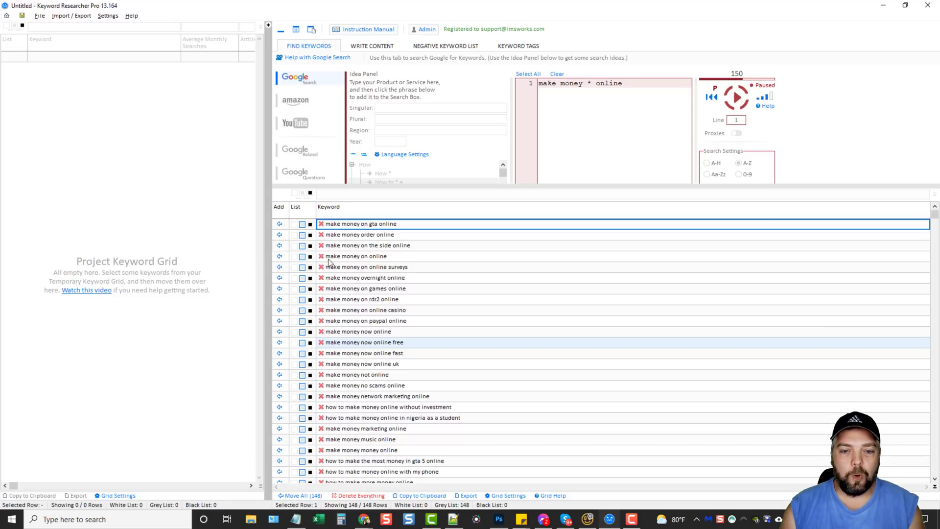
{"action": "left_click", "coordinate": [279, 236]}
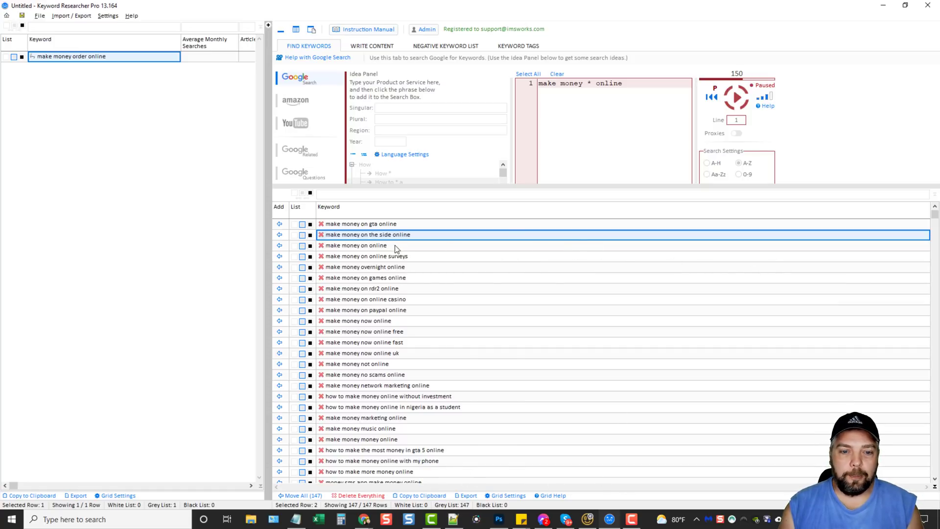
- Move all 148 keywords to the project grid, widen it, and return to row 1
{"action": "left_click", "coordinate": [301, 496]}
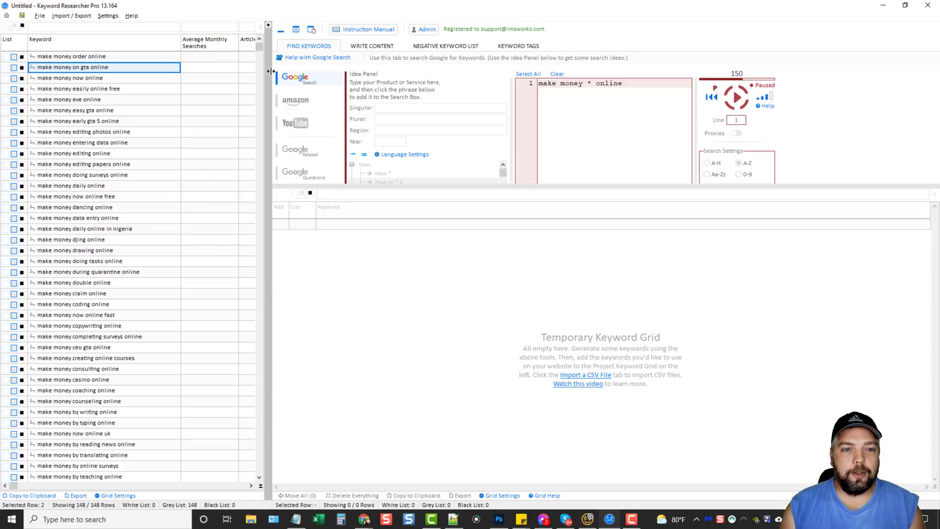
{"action": "left_click_drag", "start_coordinate": [264, 68], "coordinate": [576, 71]}
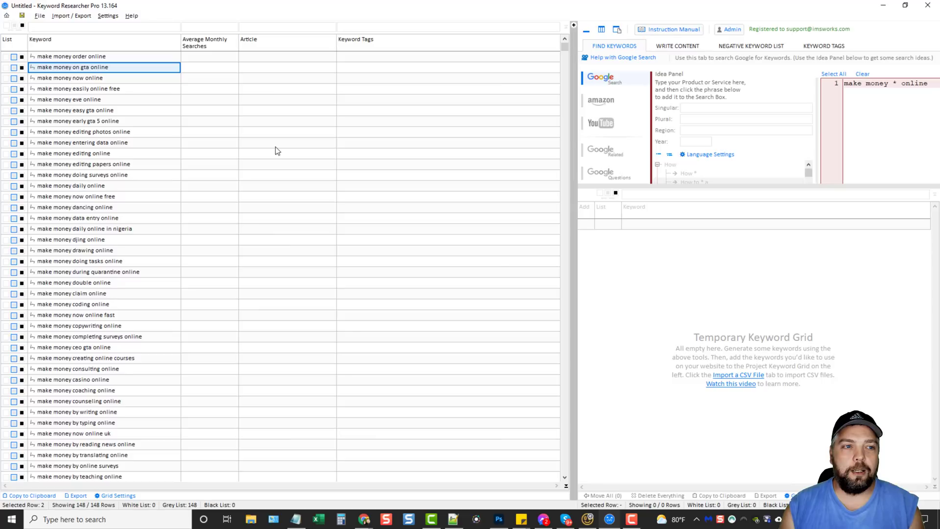
{"action": "key", "text": "Up"}
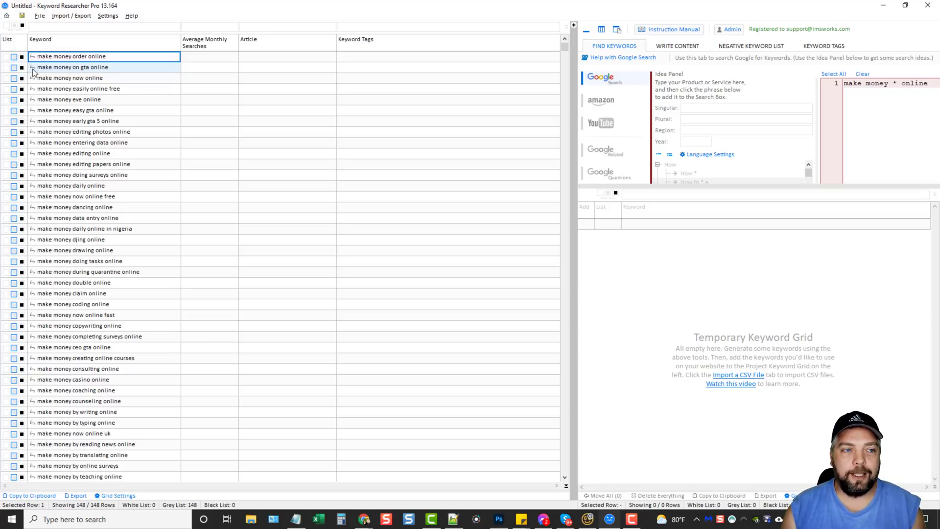
- Black-list the four unwanted keywords, including 'make money on gta online' and 'make money eve online'
{"action": "left_click", "coordinate": [22, 67]}
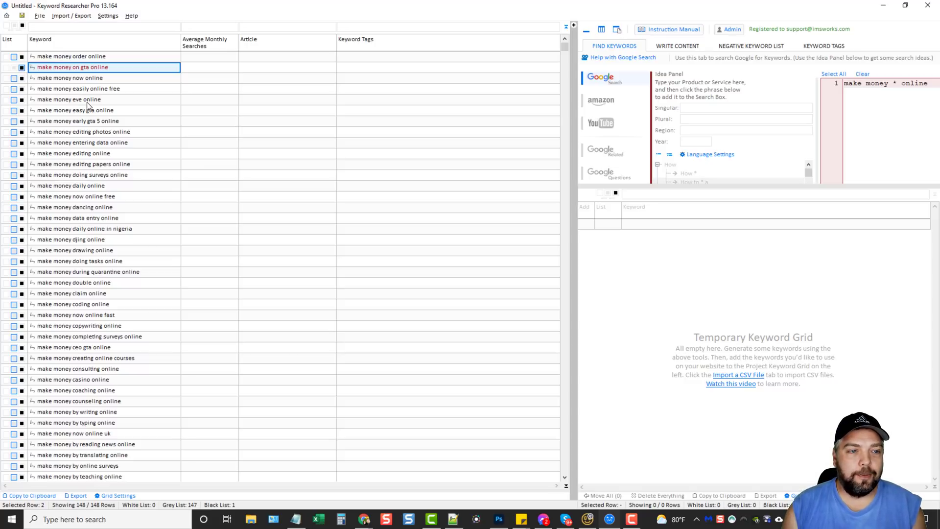
{"action": "left_click", "coordinate": [22, 100]}
{"action": "left_click", "coordinate": [23, 110]}
{"action": "left_click", "coordinate": [22, 122]}
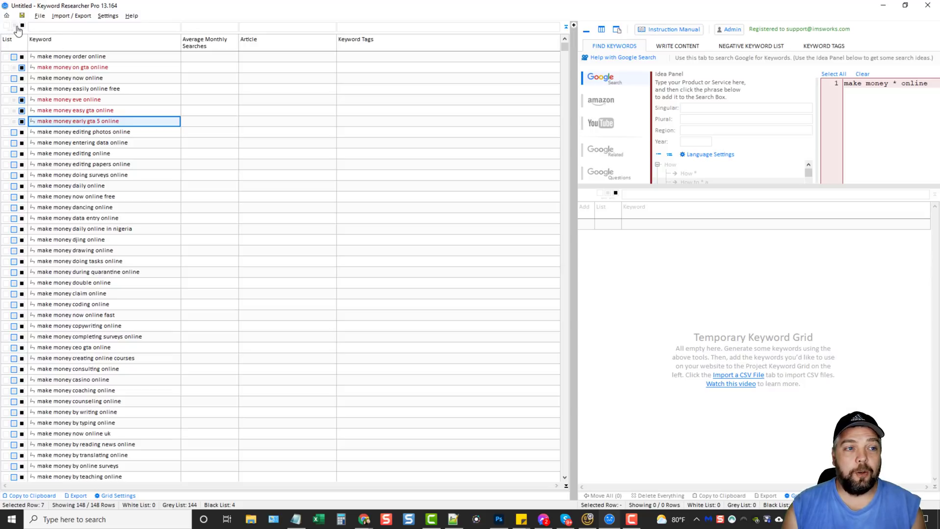
- Toggle between the black-list and grey-list views, ending on the 144 grey-listed keywords
{"action": "left_click", "coordinate": [22, 26]}
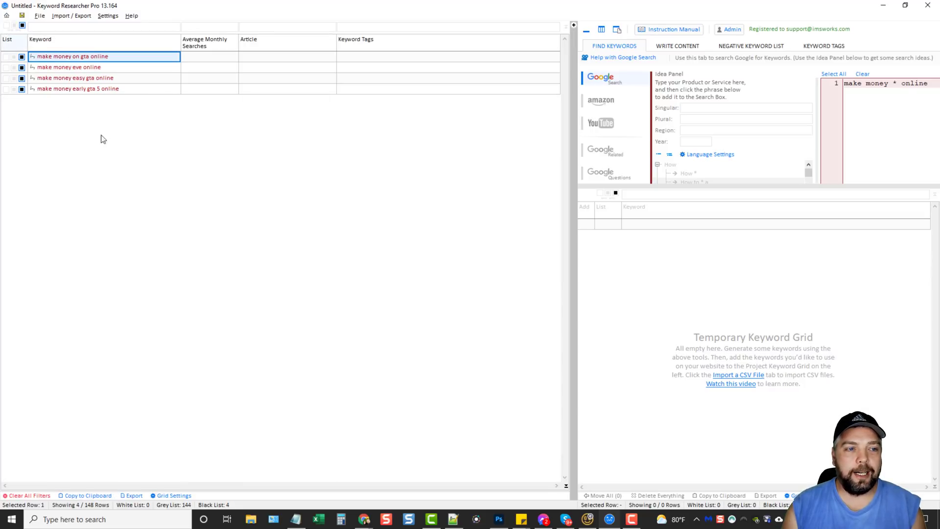
{"action": "left_click", "coordinate": [15, 25]}
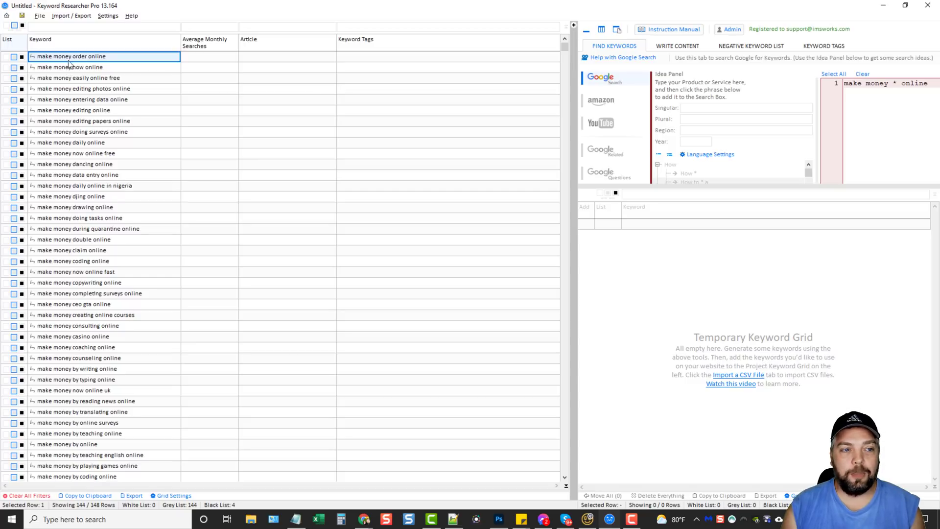
{"action": "left_click", "coordinate": [22, 25]}
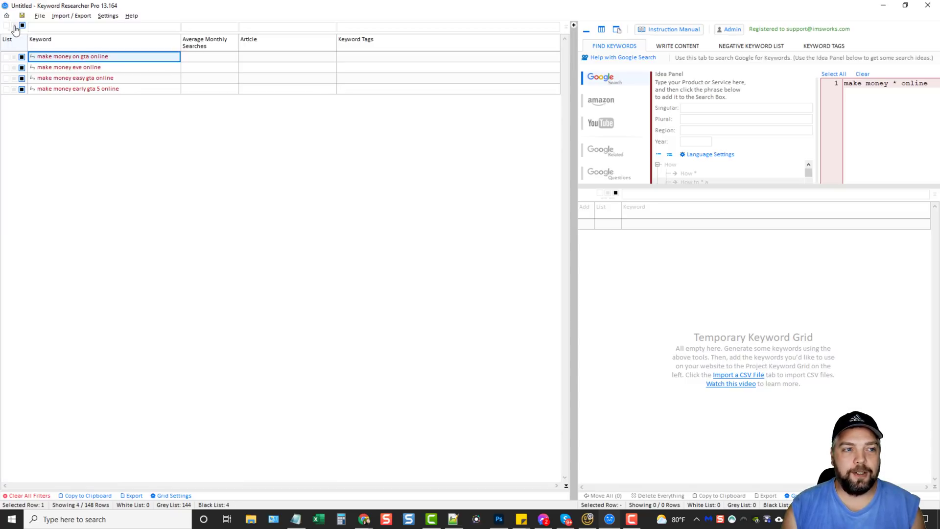
{"action": "left_click", "coordinate": [14, 26]}
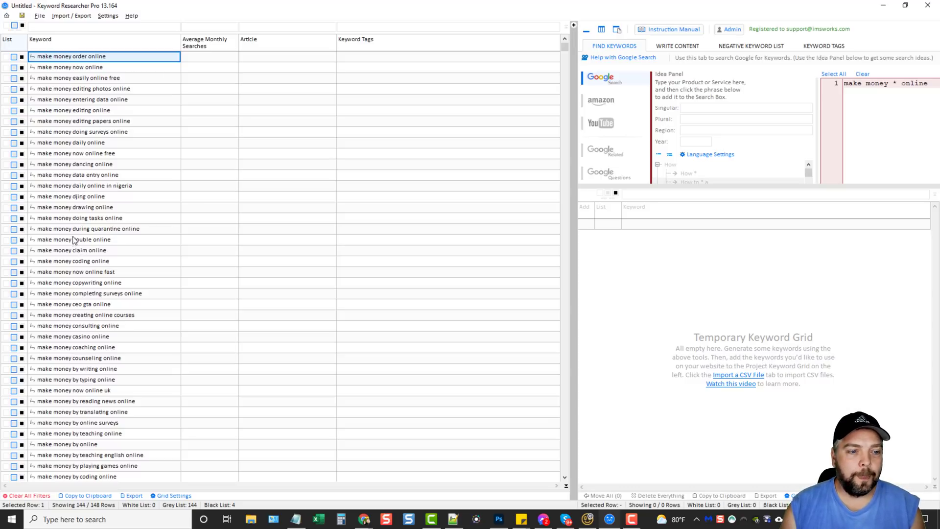
- White-list the top three 'make money' keywords, filter the grid to them, and widen the tools panel
{"action": "left_click", "coordinate": [7, 59]}
{"action": "left_click", "coordinate": [7, 59]}
{"action": "left_click", "coordinate": [7, 58]}
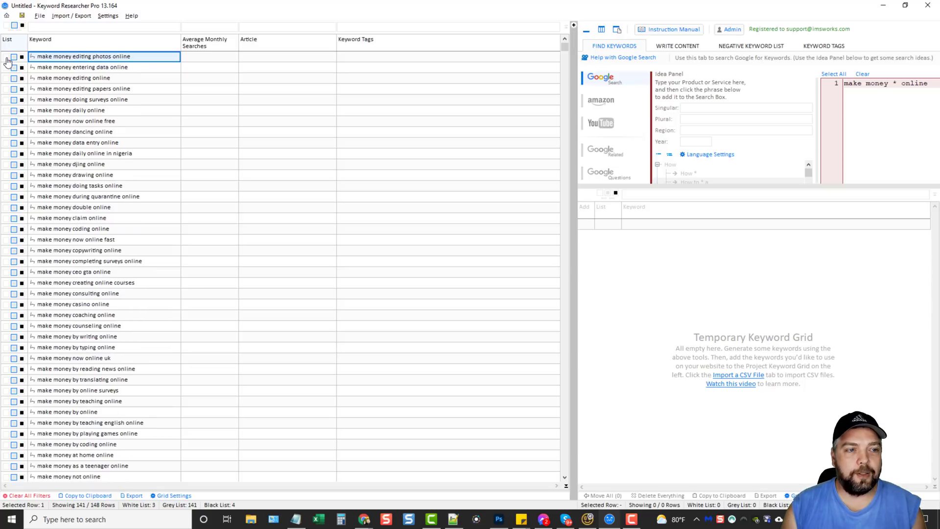
{"action": "left_click", "coordinate": [14, 25]}
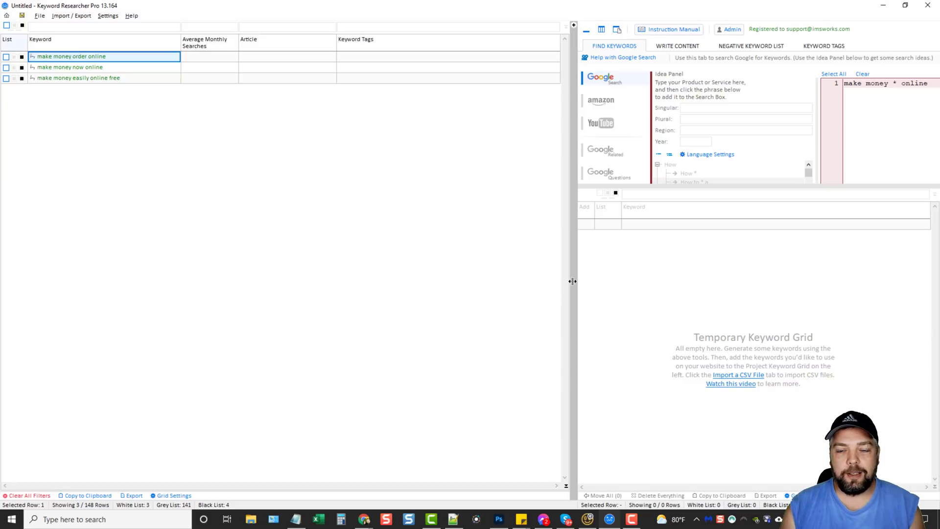
{"action": "left_click_drag", "start_coordinate": [572, 281], "coordinate": [258, 279]}
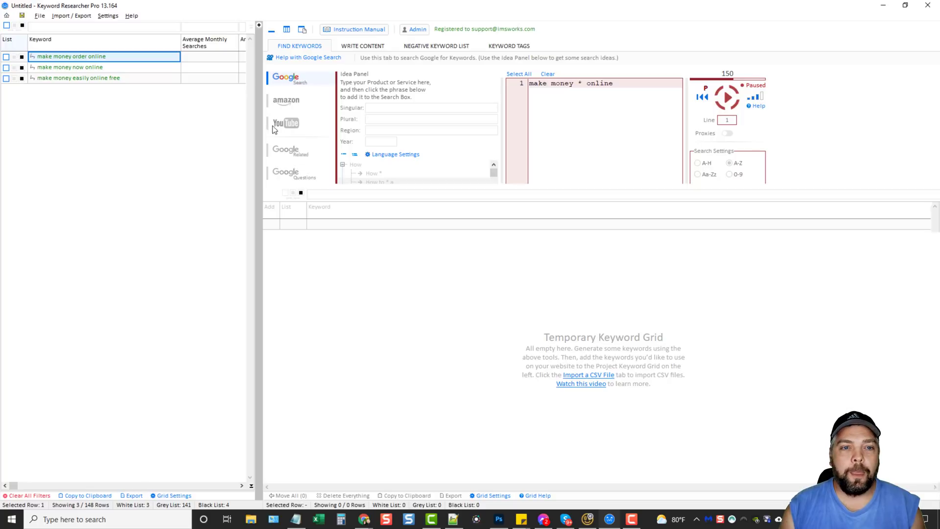
- Show the article tree, open My Article 1's content editor, and open the help on SEO-optimized content
{"action": "left_click", "coordinate": [259, 26]}
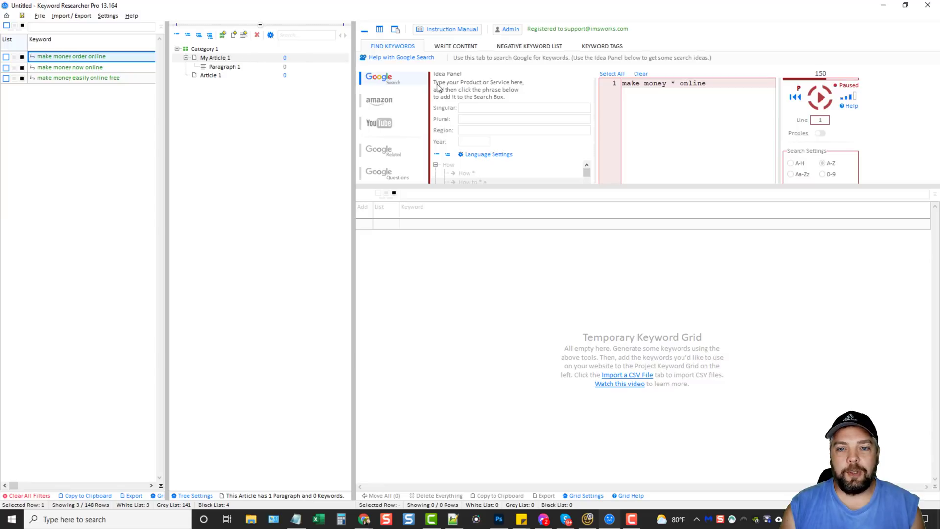
{"action": "left_click", "coordinate": [448, 47]}
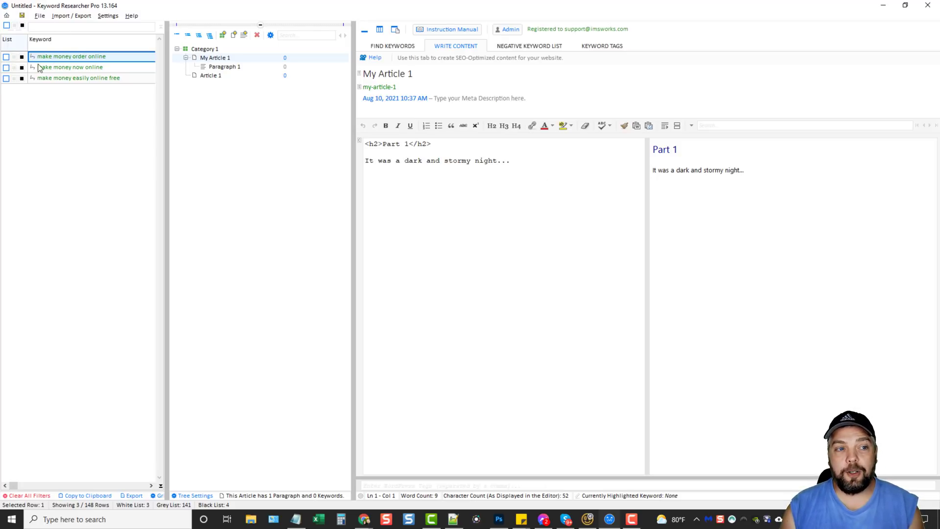
{"action": "left_click", "coordinate": [433, 194]}
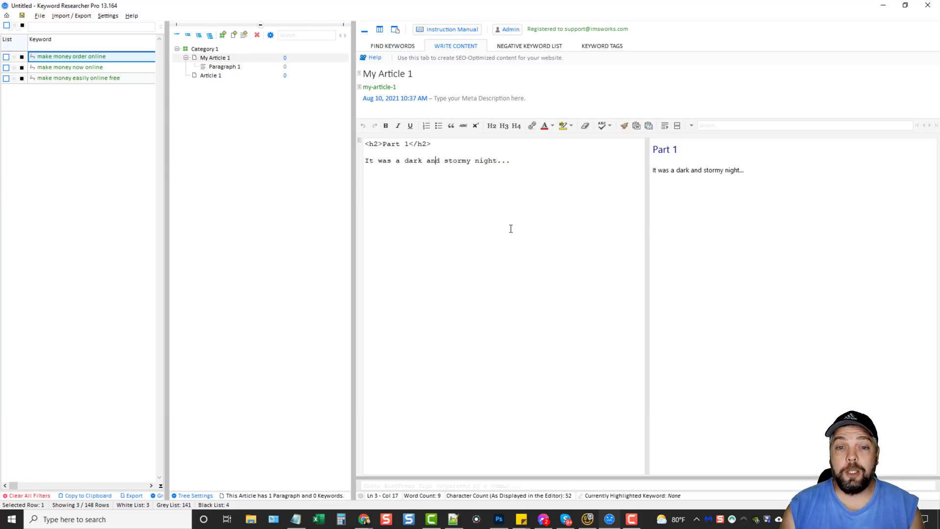
{"action": "left_click", "coordinate": [376, 59]}
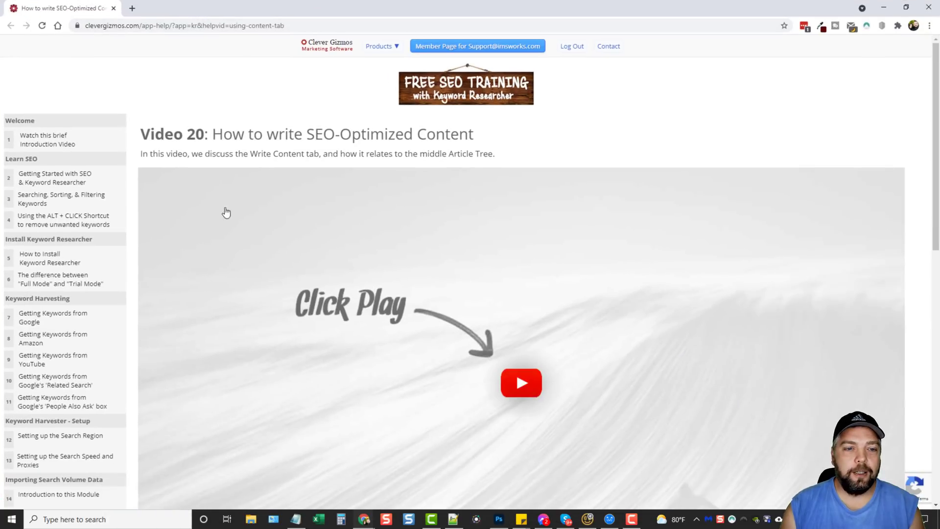
- Scroll through the Video 20 help page on writing SEO-optimized content
{"action": "scroll", "coordinate": [208, 231], "scroll_direction": "down", "scroll_amount": 1}
{"action": "scroll", "coordinate": [209, 231], "scroll_direction": "down", "scroll_amount": 1}
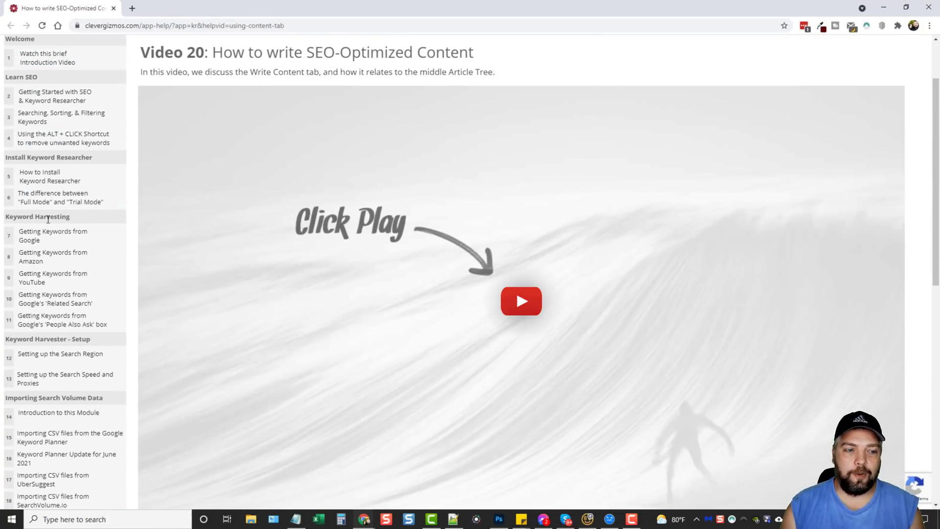
{"action": "scroll", "coordinate": [54, 370], "scroll_direction": "down", "scroll_amount": 4}
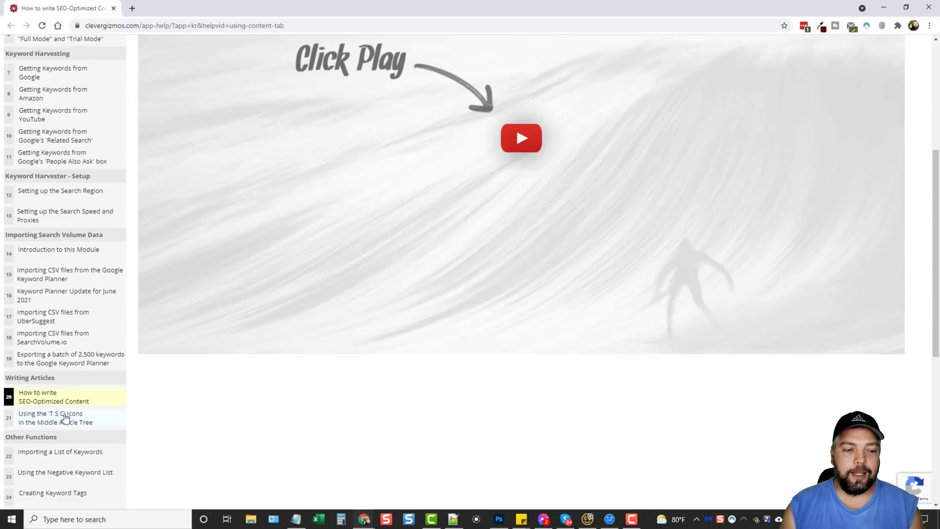
{"action": "scroll", "coordinate": [105, 330], "scroll_direction": "up", "scroll_amount": 6}
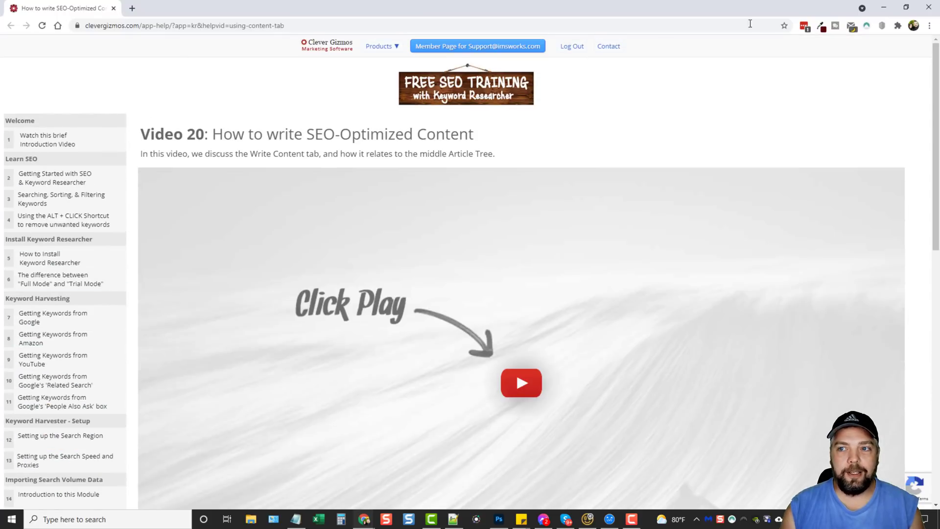
- Close the help page, hide the article tree, list the 141 grey-list keywords, and return to Find Keywords
{"action": "left_click", "coordinate": [927, 8]}
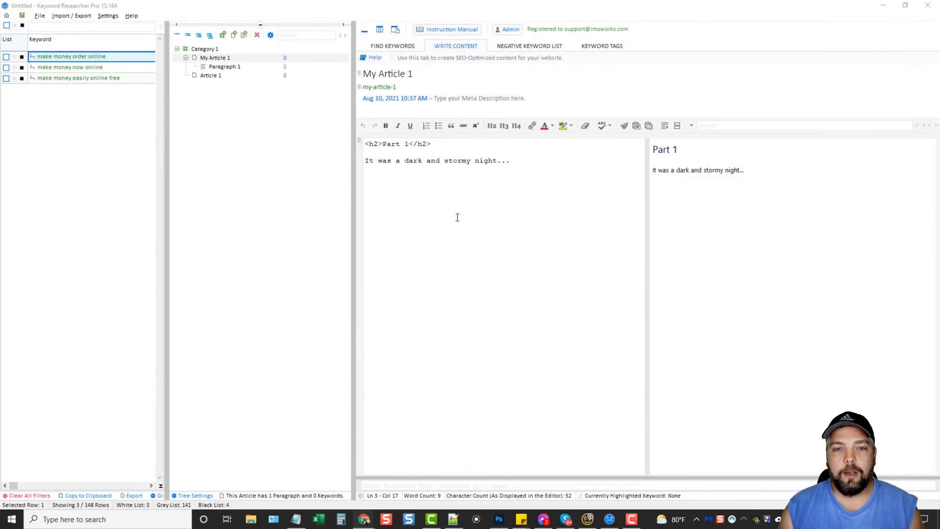
{"action": "left_click", "coordinate": [260, 25]}
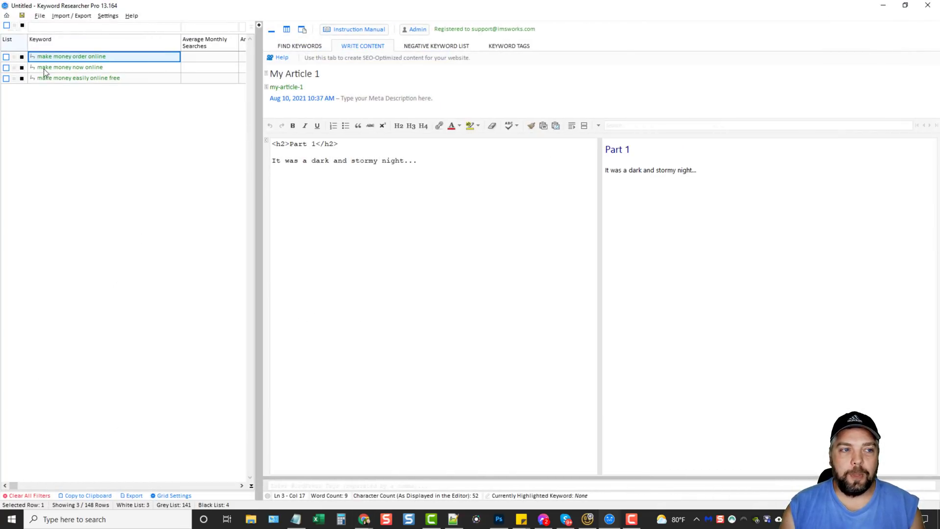
{"action": "left_click", "coordinate": [14, 26]}
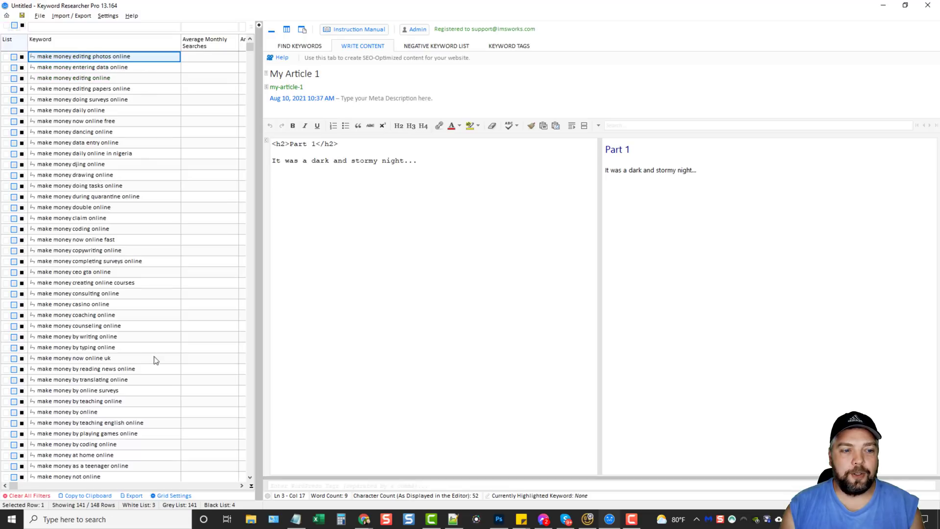
{"action": "left_click_drag", "start_coordinate": [264, 230], "coordinate": [354, 227]}
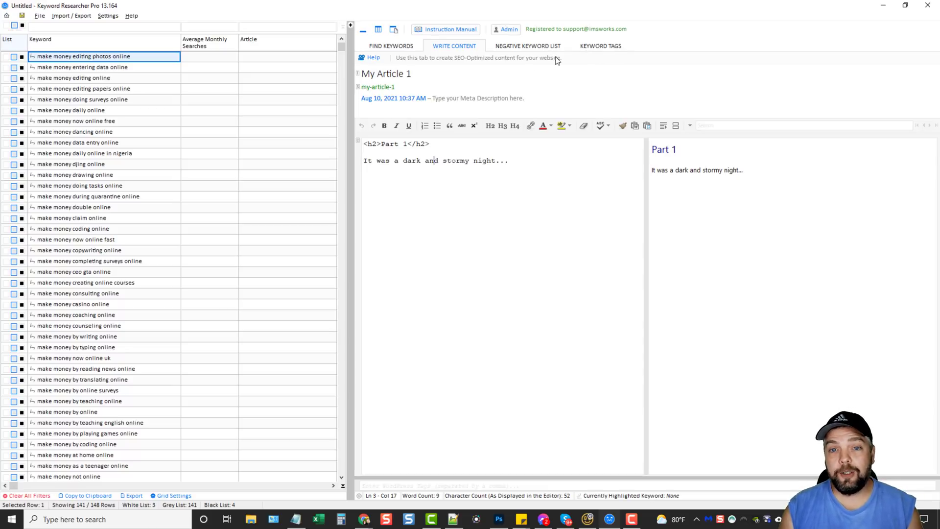
{"action": "left_click", "coordinate": [393, 47]}
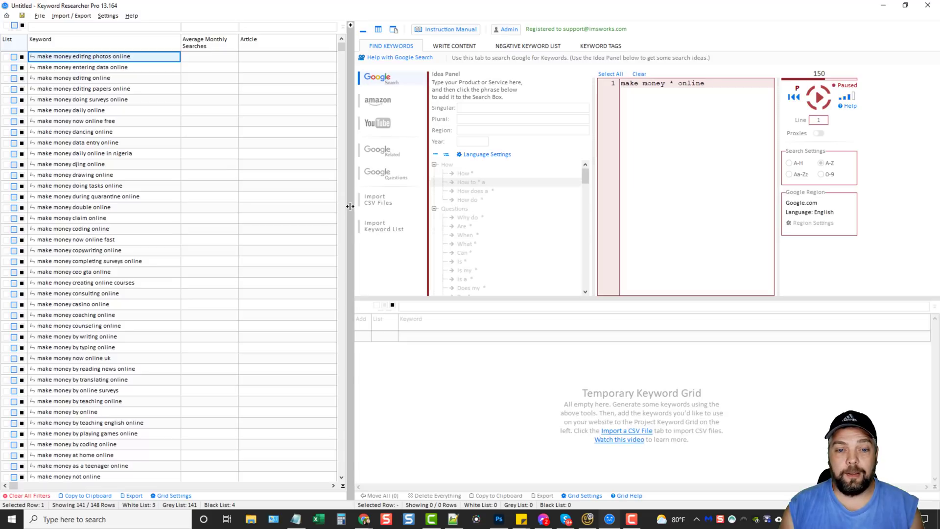
{"action": "left_click_drag", "start_coordinate": [350, 206], "coordinate": [300, 206]}
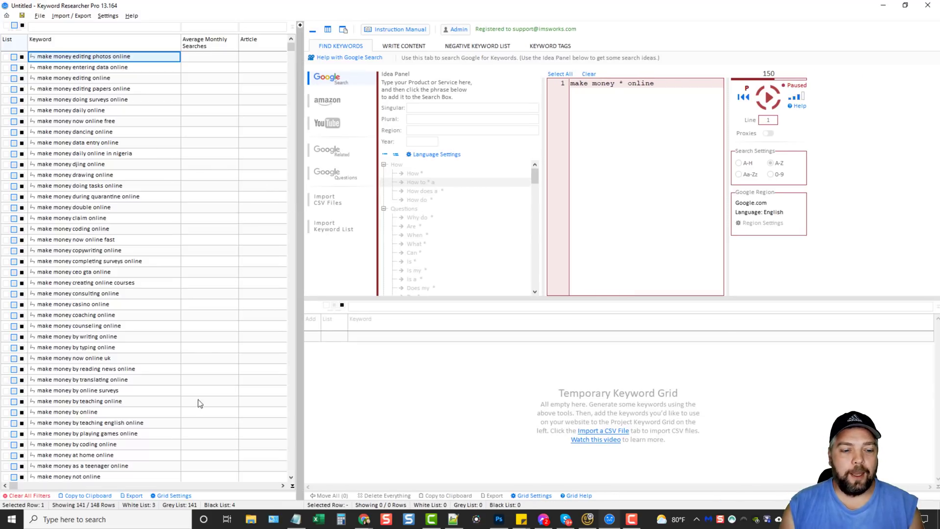
- Clear all filters to show all 148 keywords and check the context menu of 'make money doing surveys online'
{"action": "left_click", "coordinate": [41, 495]}
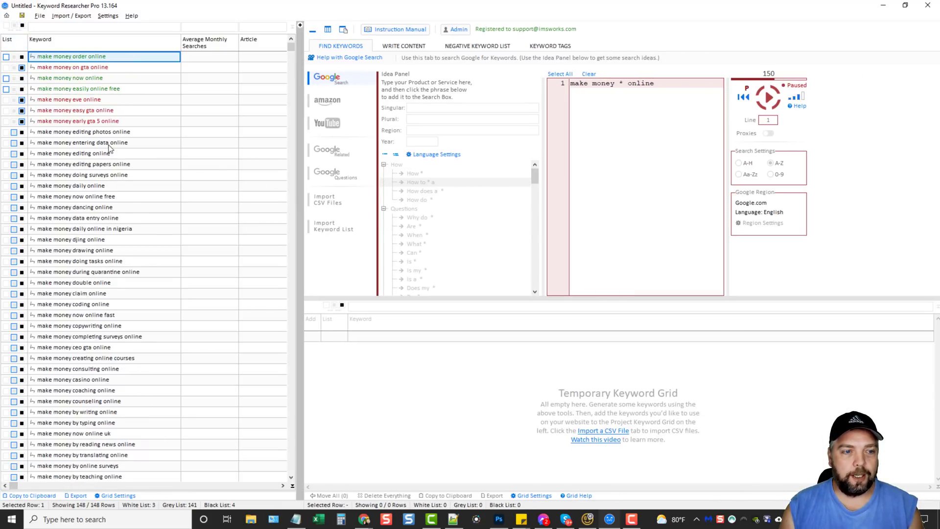
{"action": "left_click", "coordinate": [136, 174]}
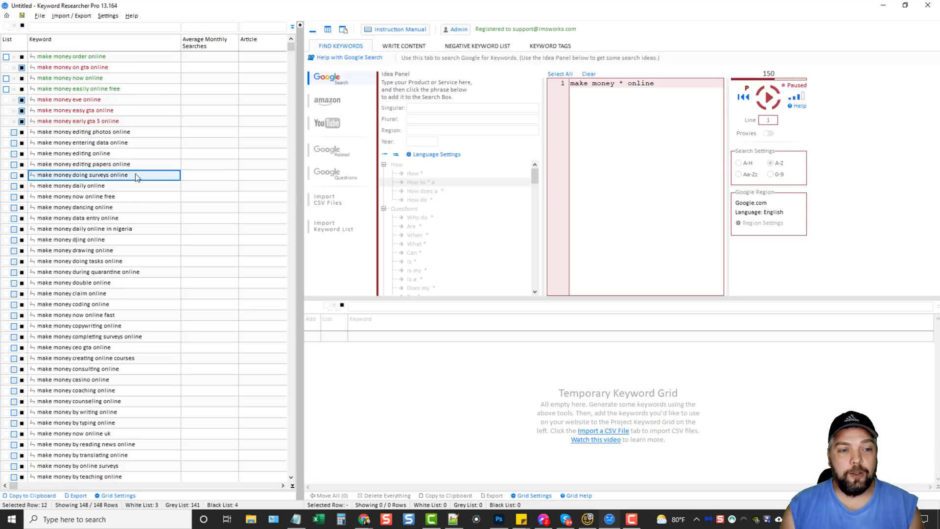
{"action": "right_click", "coordinate": [136, 177]}
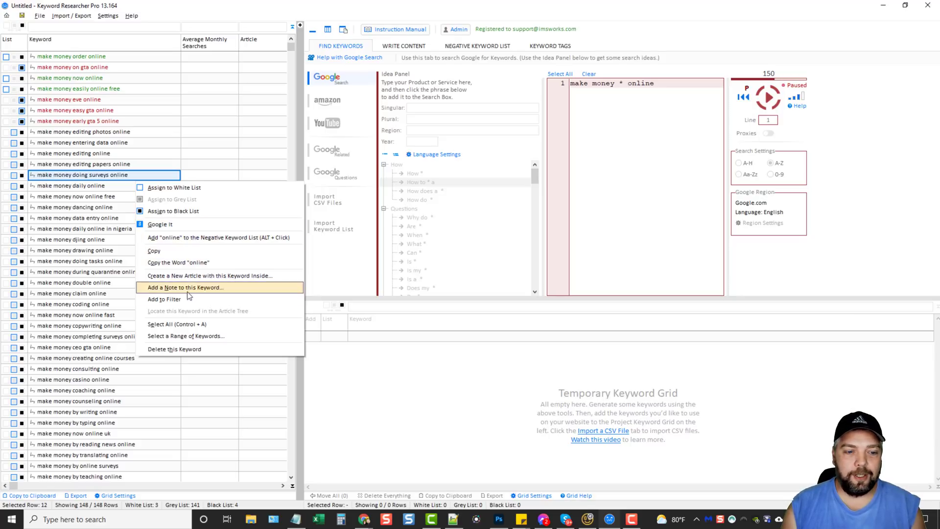
{"action": "left_click", "coordinate": [222, 167]}
- Delete every keyword from the project grid, rewind the Google search, and select the 'make money * online' seed
{"action": "left_click", "coordinate": [220, 154]}
{"action": "left_click", "coordinate": [157, 58]}
{"action": "key", "text": "ctrl+a"}
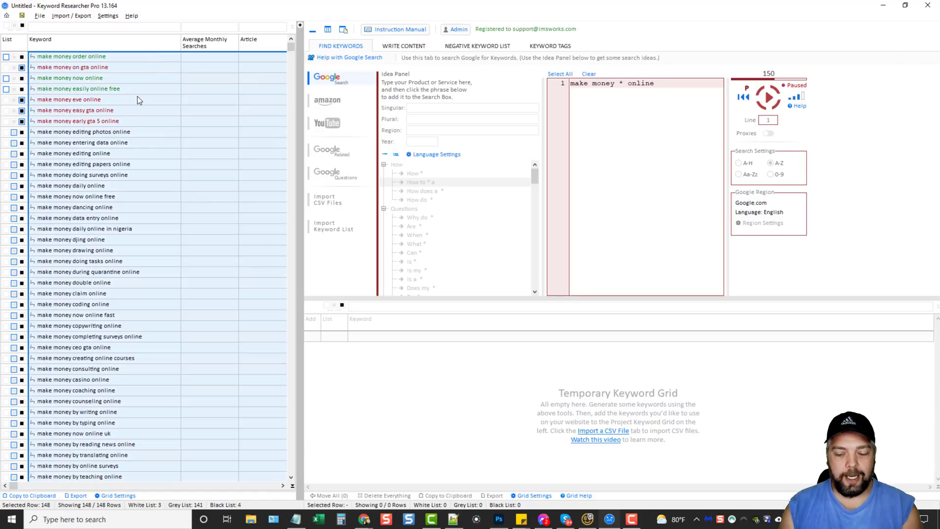
{"action": "key", "text": "Delete"}
{"action": "left_click", "coordinate": [83, 111]}
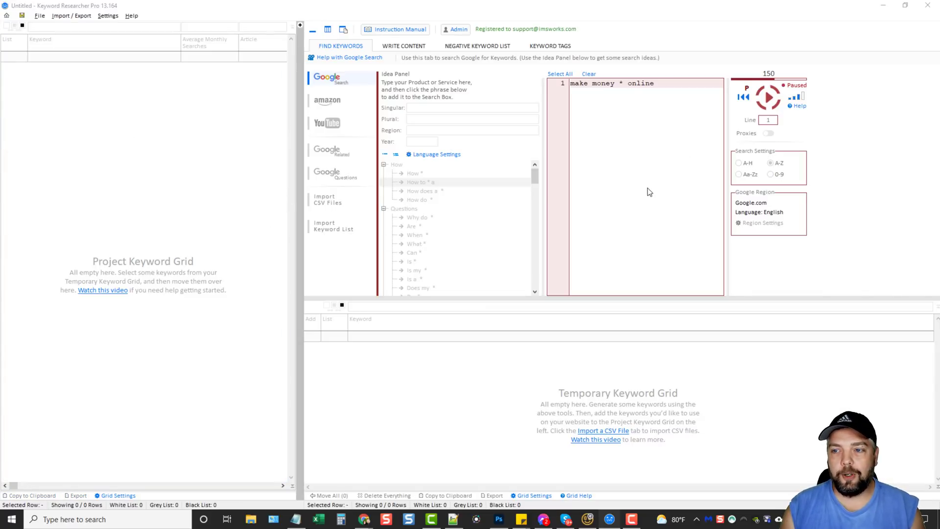
{"action": "left_click", "coordinate": [744, 99]}
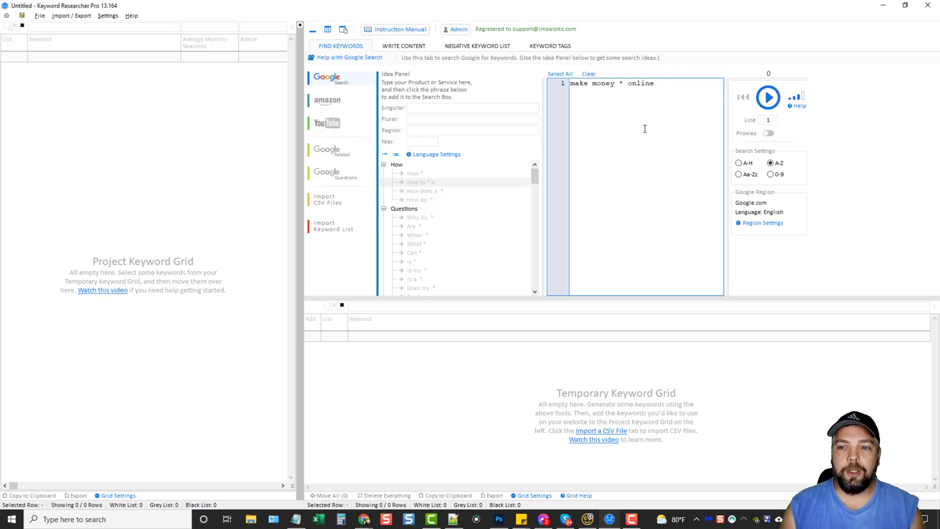
{"action": "left_click_drag", "start_coordinate": [665, 83], "coordinate": [559, 84]}
- Clear the search box and enter 'keto' as the Idea Panel's singular topic to list keto templates
{"action": "key", "text": "BackSpace"}
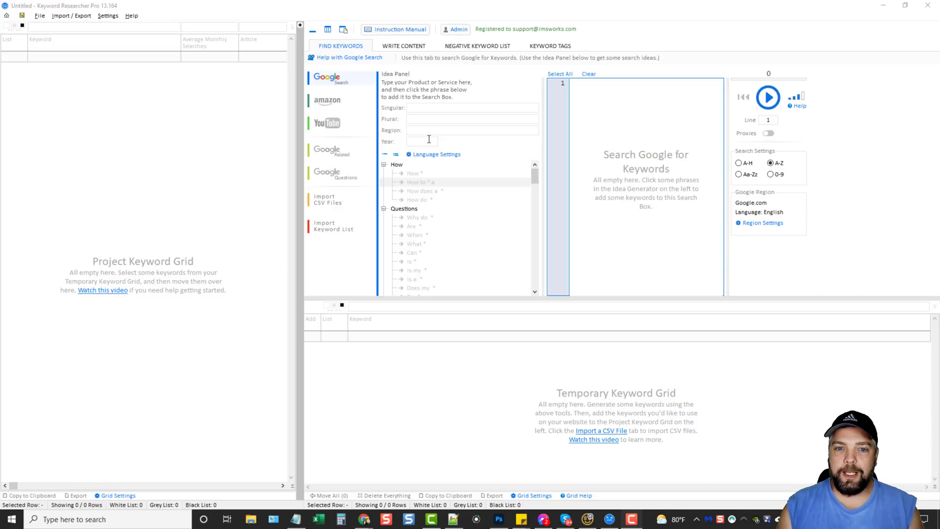
{"action": "left_click", "coordinate": [426, 114]}
{"action": "type", "text": "keto"}
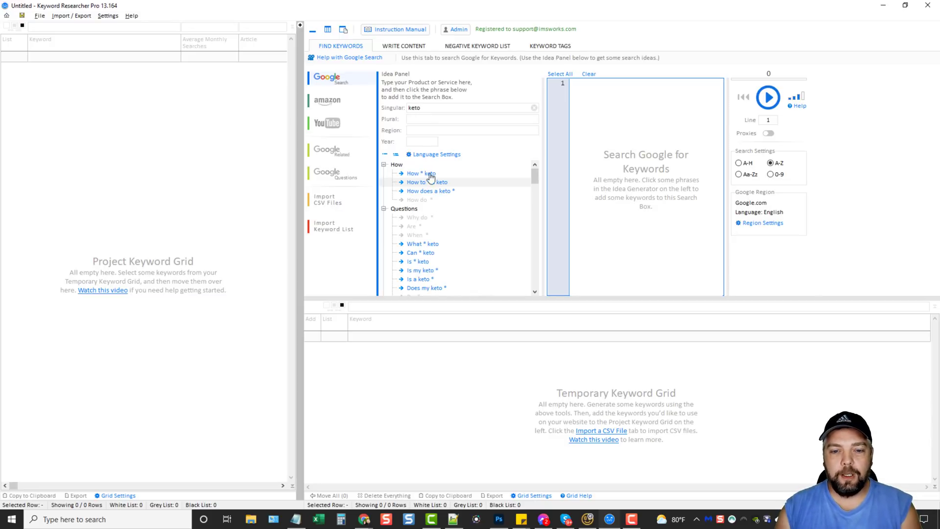
{"action": "left_click_drag", "start_coordinate": [534, 175], "coordinate": [535, 226]}
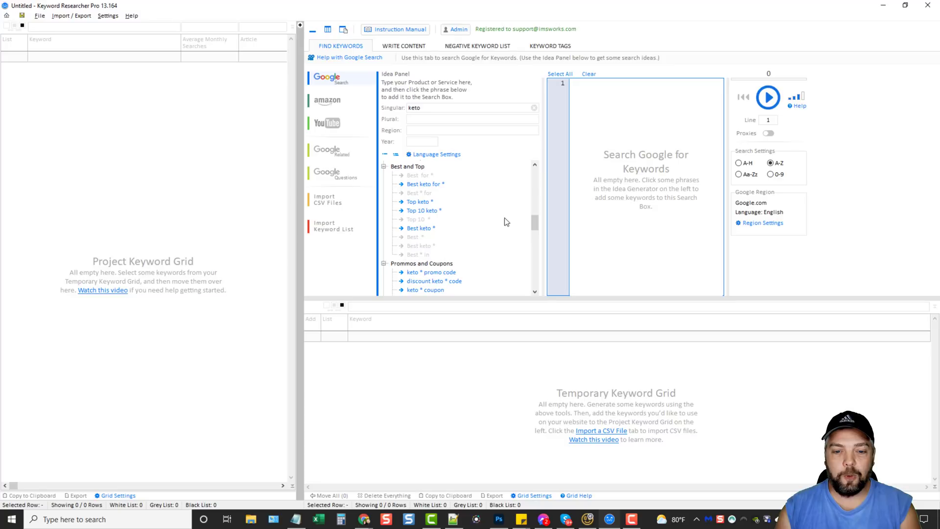
{"action": "left_click_drag", "start_coordinate": [535, 227], "coordinate": [539, 287]}
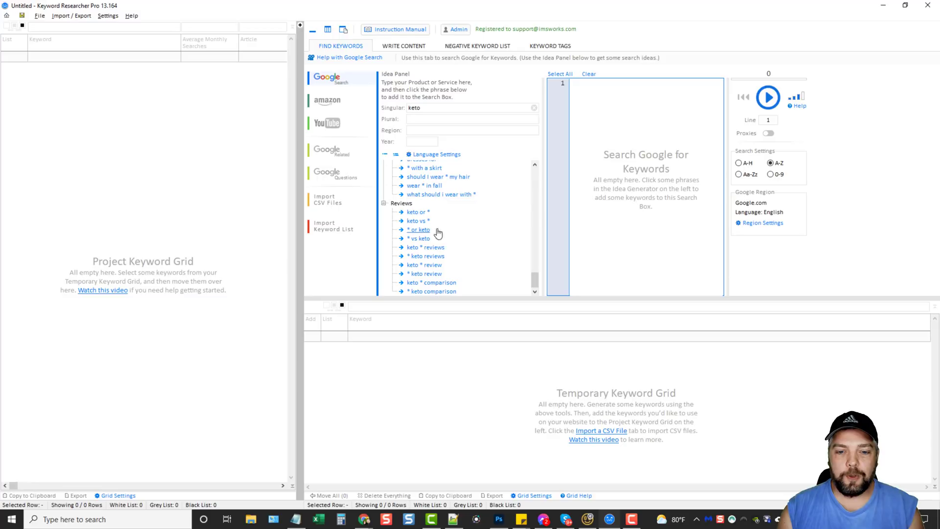
- Add 'keto * reviews' and '* keto review' to the search list and enlarge the temporary grid
{"action": "left_click", "coordinate": [421, 249]}
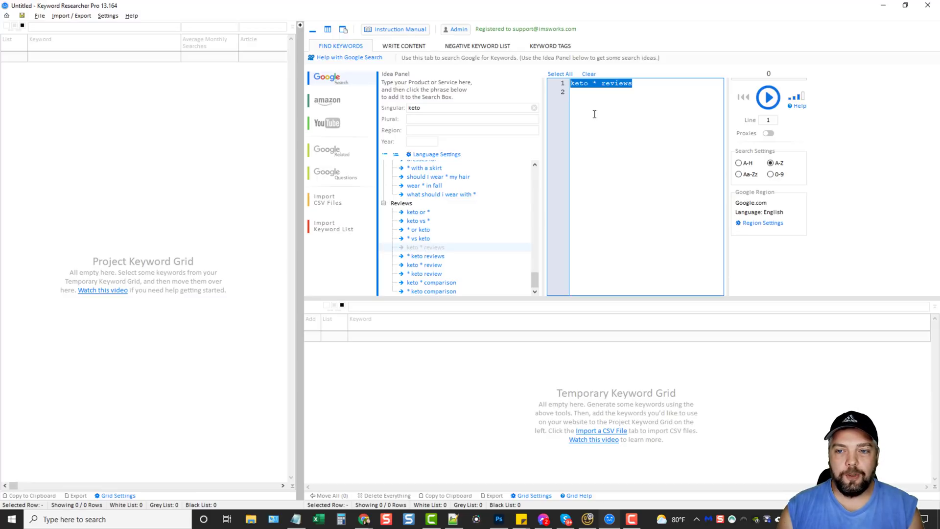
{"action": "left_click", "coordinate": [433, 273]}
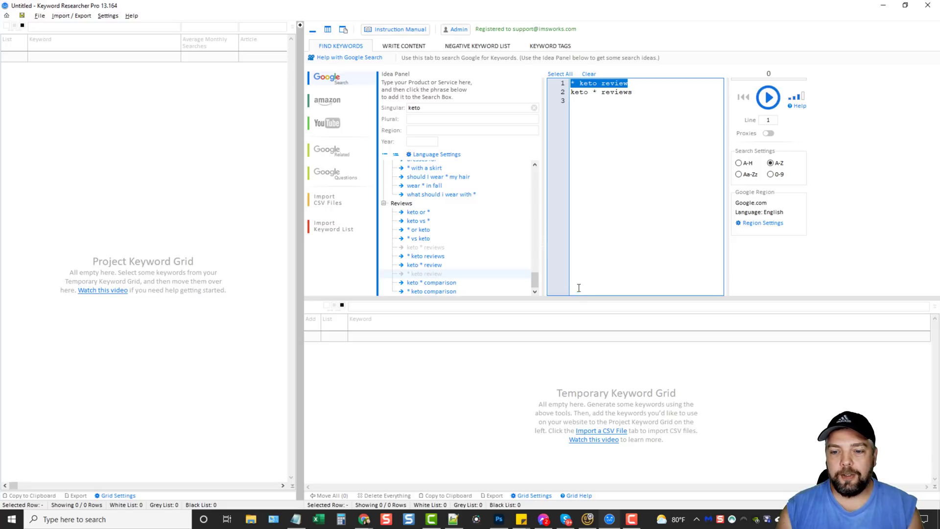
{"action": "left_click_drag", "start_coordinate": [578, 298], "coordinate": [585, 203]}
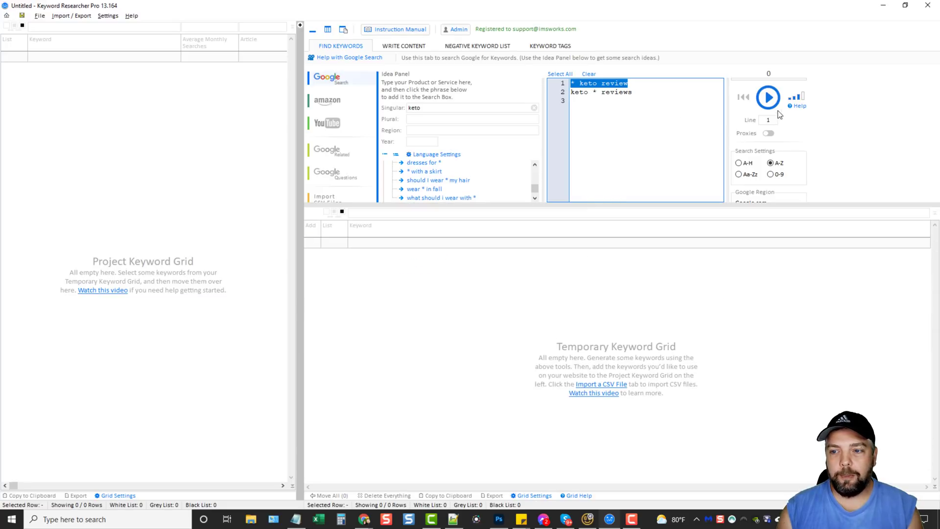
- Scrape Google for 60 keto review keywords, copy them to the clipboard, and switch to Ahrefs
{"action": "left_click", "coordinate": [769, 99]}
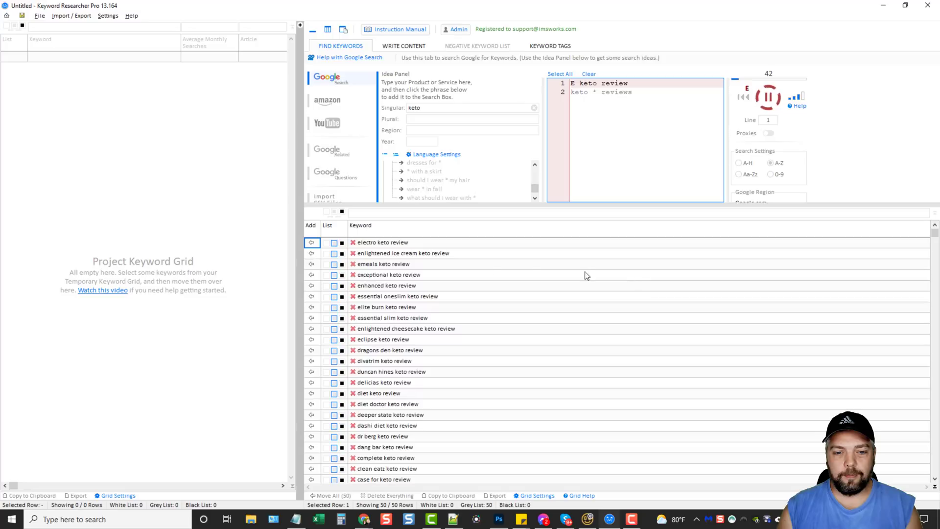
{"action": "left_click", "coordinate": [769, 99]}
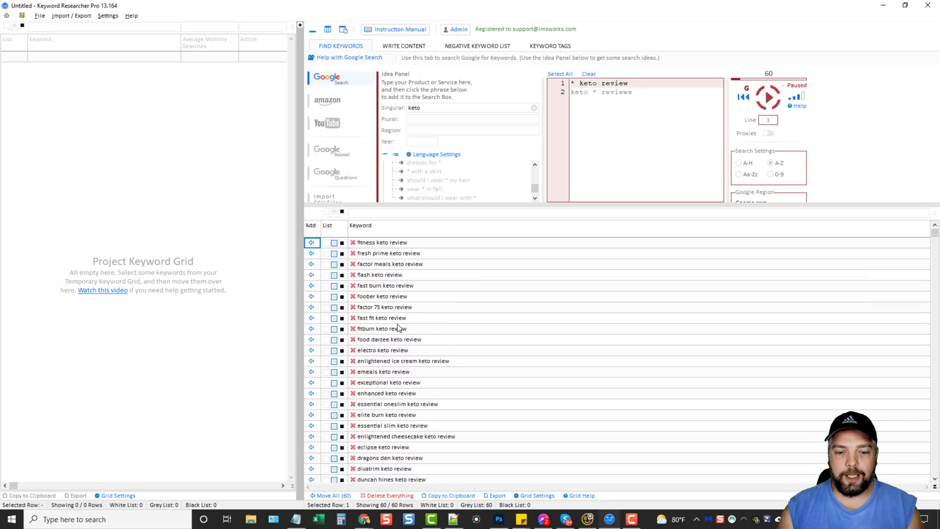
{"action": "left_click", "coordinate": [439, 497]}
{"action": "left_click", "coordinate": [445, 478]}
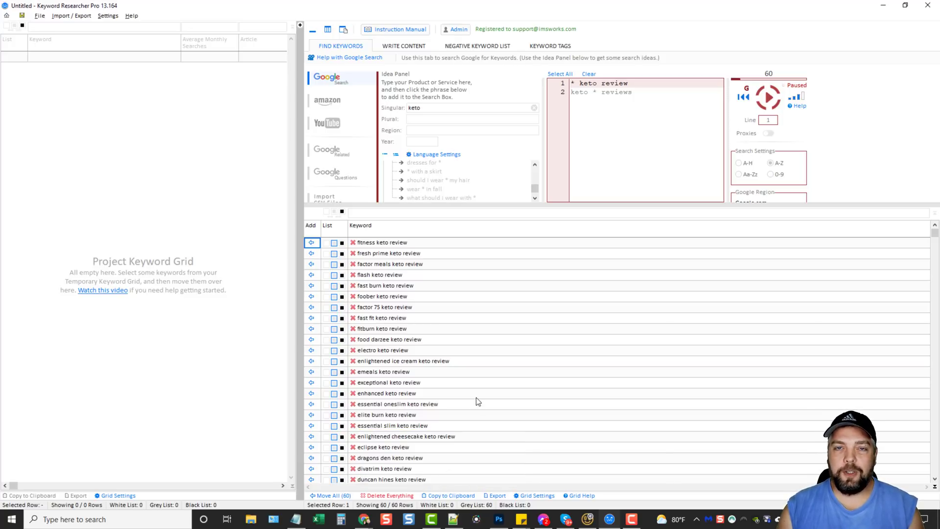
{"action": "key", "text": "alt+Tab"}
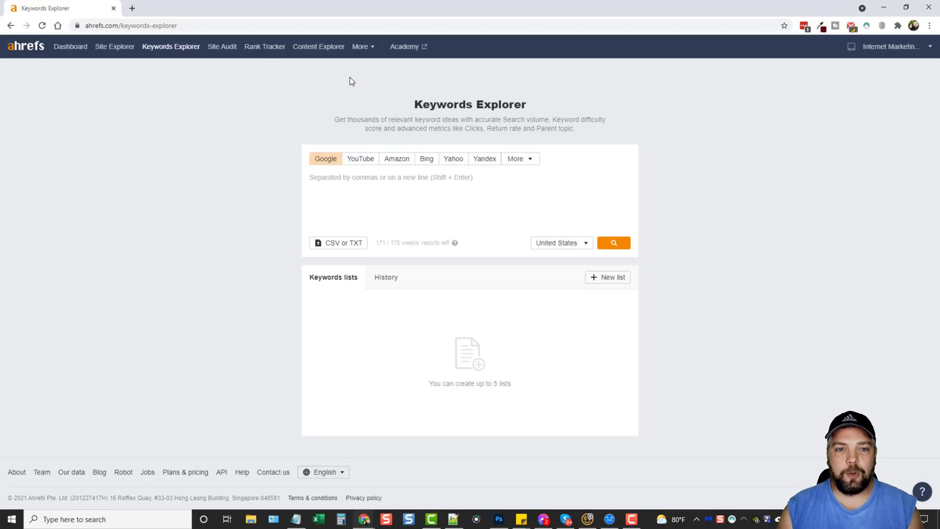
- Paste the keto review keywords into Ahrefs Keywords Explorer and look up their search volumes
{"action": "right_click", "coordinate": [390, 189]}
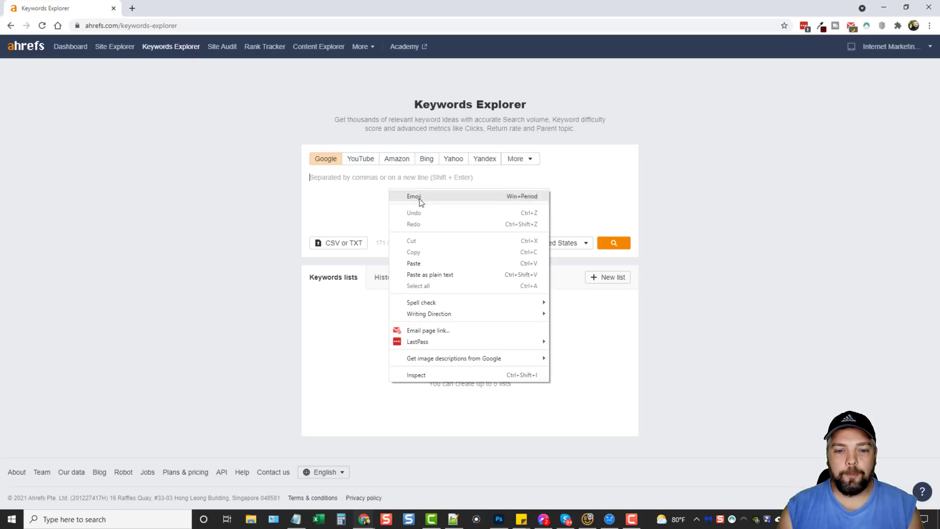
{"action": "left_click", "coordinate": [415, 264]}
{"action": "scroll", "coordinate": [538, 314], "scroll_direction": "down", "scroll_amount": 5}
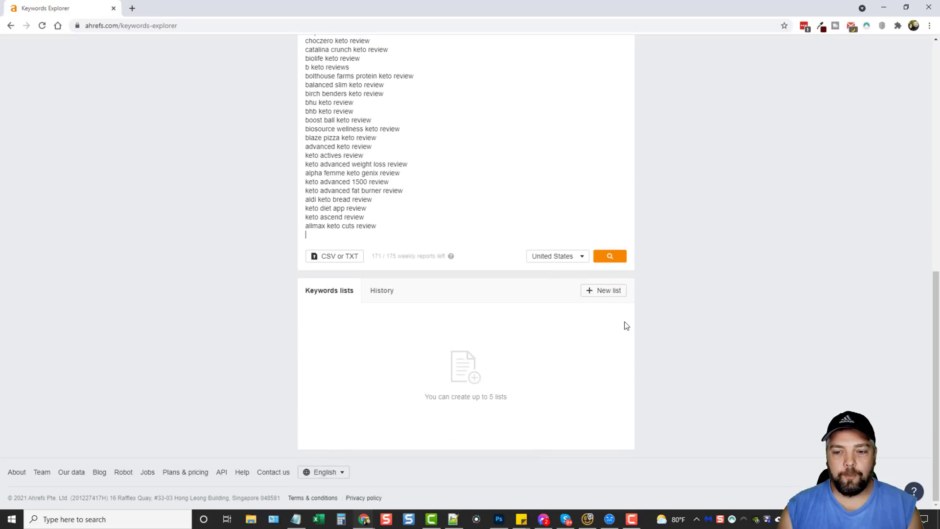
{"action": "left_click", "coordinate": [610, 256]}
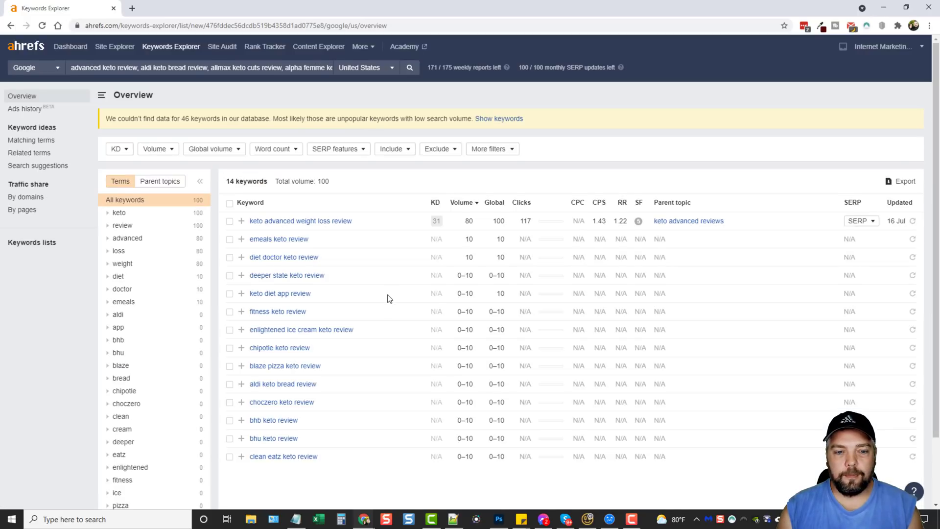
{"action": "scroll", "coordinate": [387, 296], "scroll_direction": "down", "scroll_amount": 2}
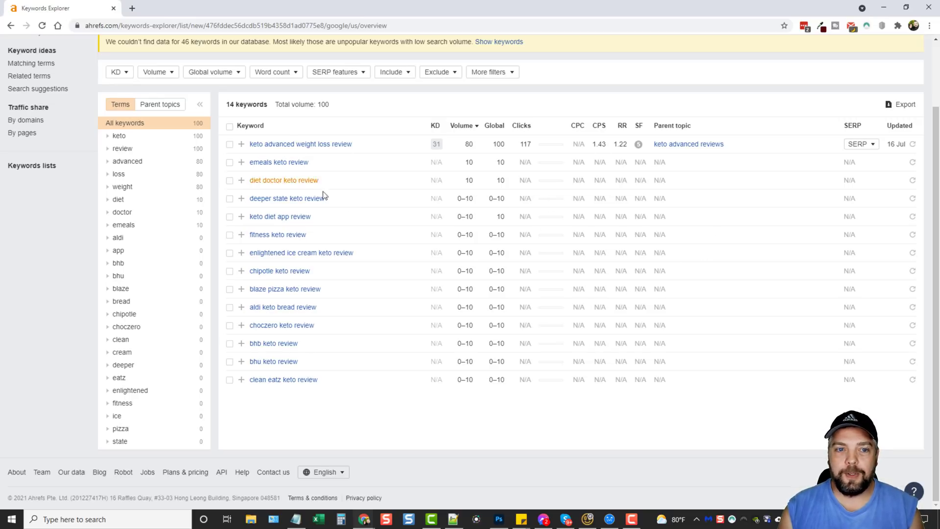
- Back in Keyword Researcher Pro, rewind the search and delete everything in the temporary grid
{"action": "key", "text": "alt+Tab"}
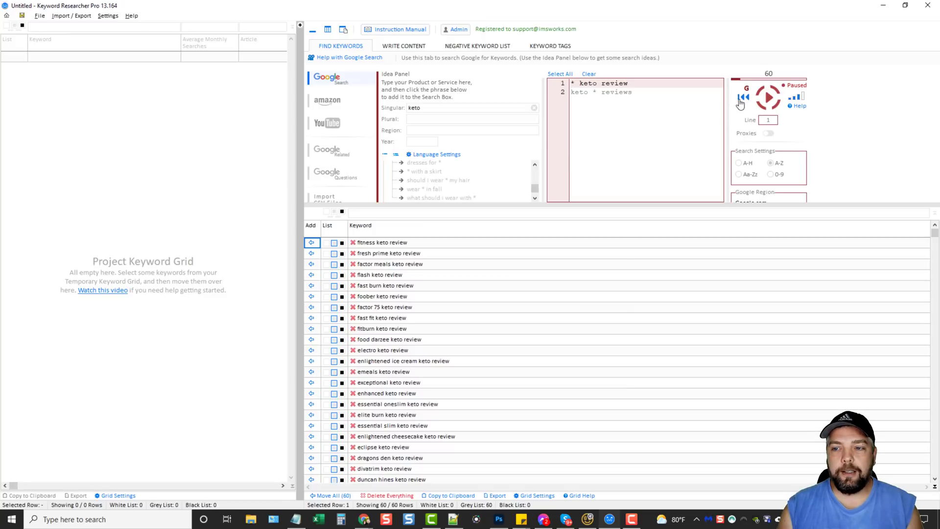
{"action": "left_click", "coordinate": [744, 98]}
{"action": "left_click", "coordinate": [391, 495]}
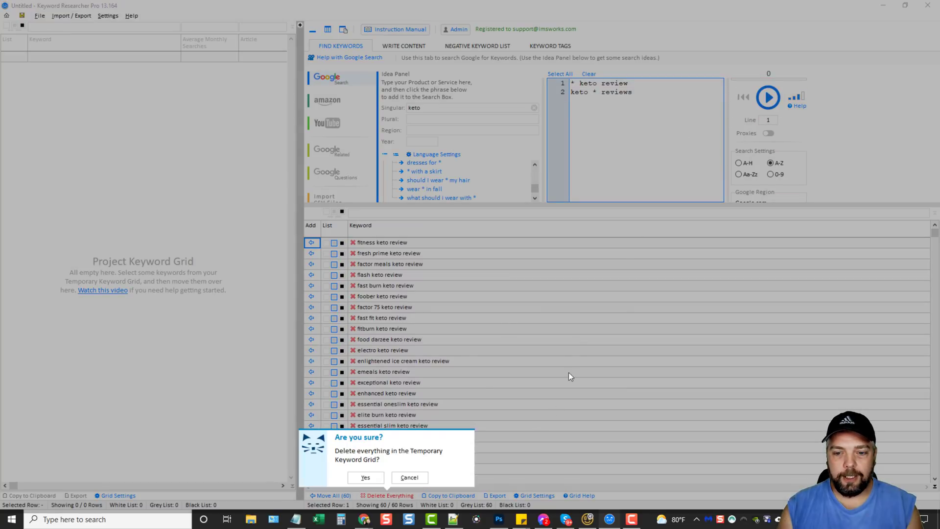
{"action": "left_click", "coordinate": [365, 478]}
- Switch the keyword source to YouTube autocomplete and scrape suggestions for 'how to *'
{"action": "left_click", "coordinate": [333, 101]}
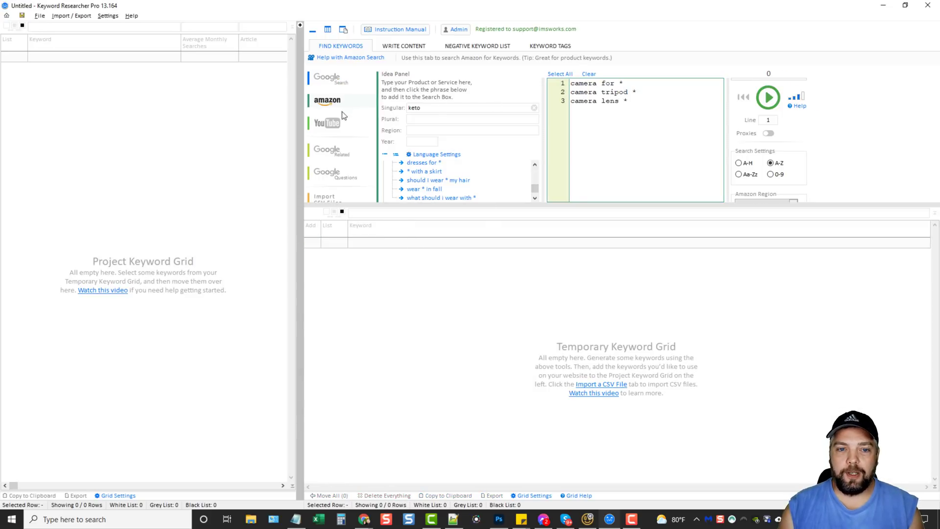
{"action": "left_click", "coordinate": [338, 126]}
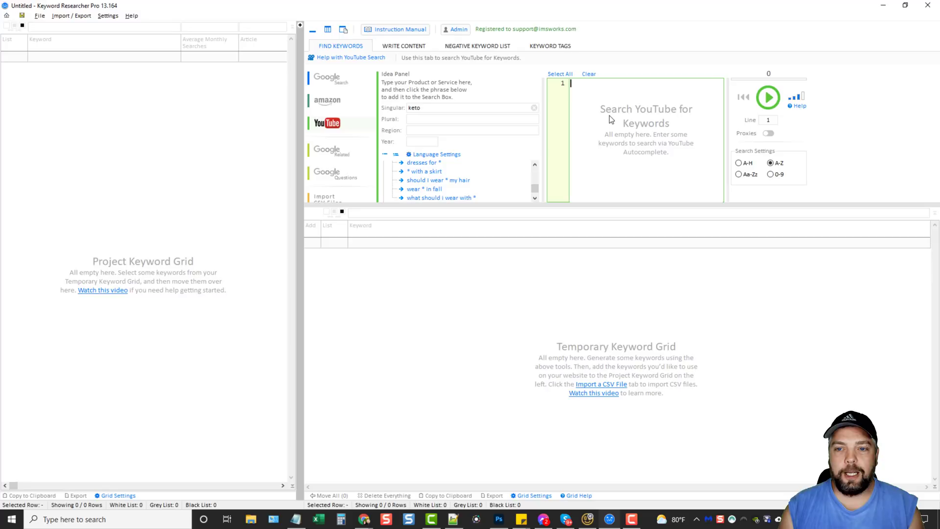
{"action": "left_click", "coordinate": [596, 96]}
{"action": "type", "text": "ho"}
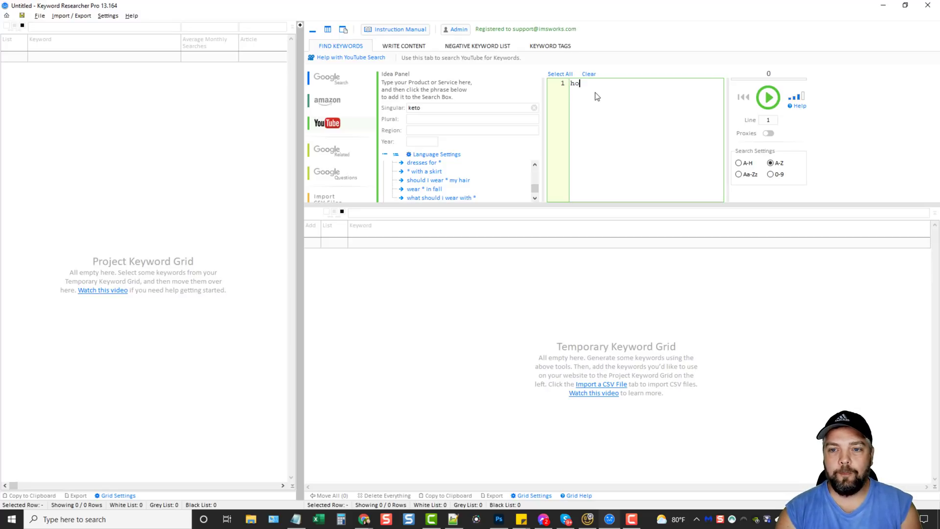
{"action": "type", "text": "w to *"}
{"action": "left_click", "coordinate": [768, 97]}
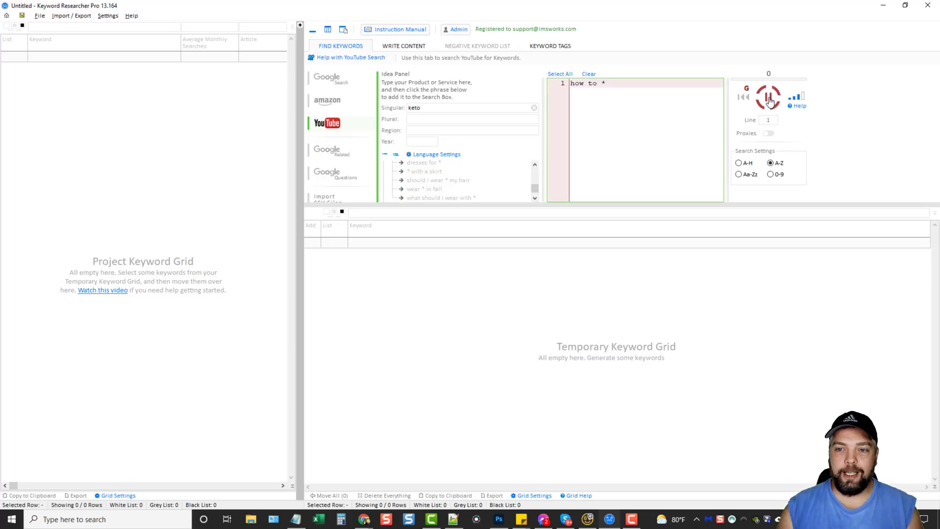
- Resize the results and idea panels, rewind the finished search, and choose Aa-Zz letter expansion
{"action": "left_click_drag", "start_coordinate": [523, 204], "coordinate": [520, 145]}
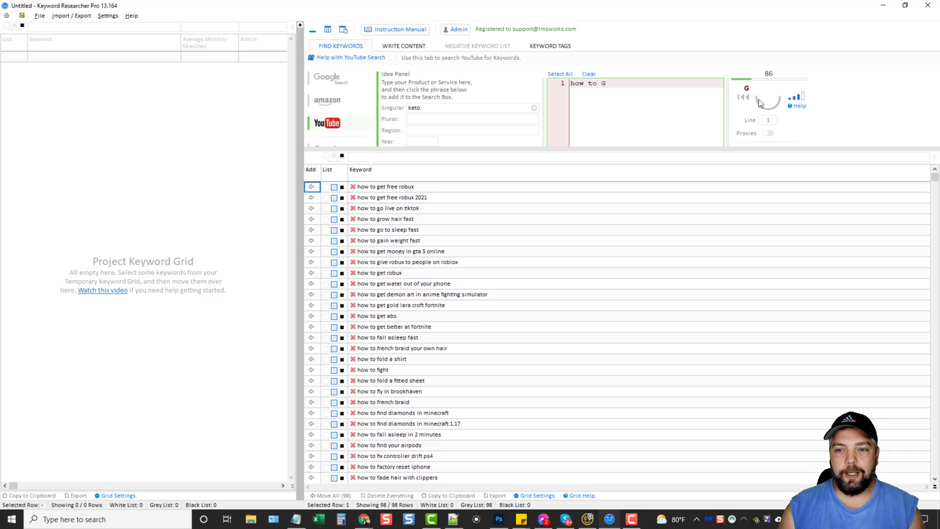
{"action": "left_click_drag", "start_coordinate": [594, 149], "coordinate": [595, 184]}
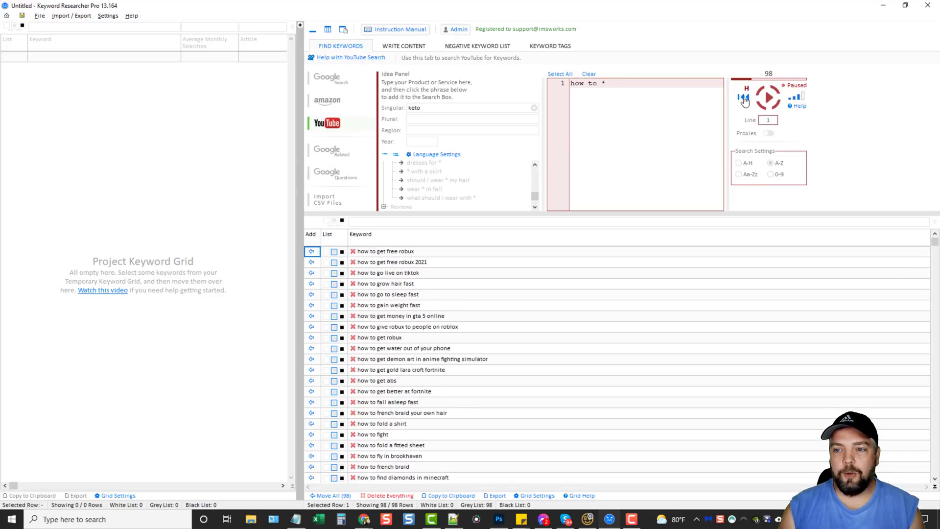
{"action": "left_click", "coordinate": [744, 97]}
{"action": "left_click", "coordinate": [739, 175]}
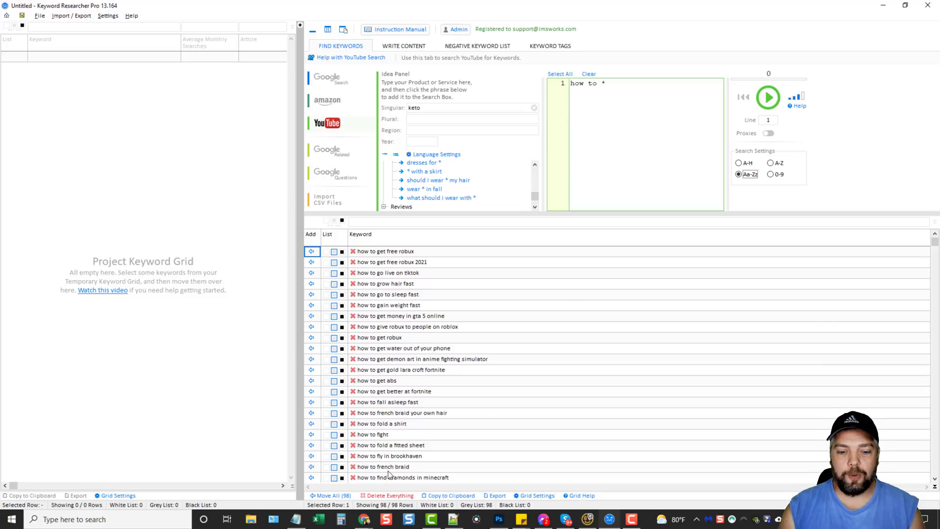
{"action": "left_click", "coordinate": [364, 521]}
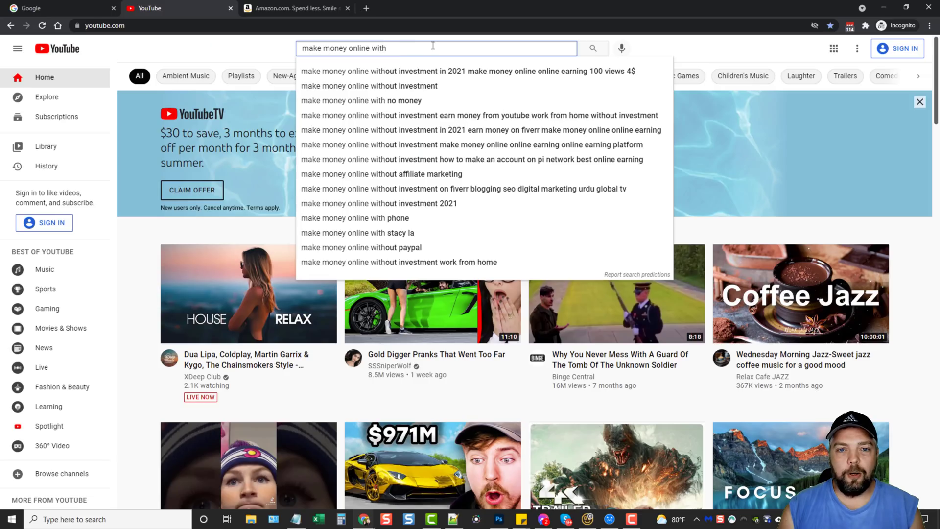
{"action": "left_click_drag", "start_coordinate": [431, 48], "coordinate": [282, 47]}
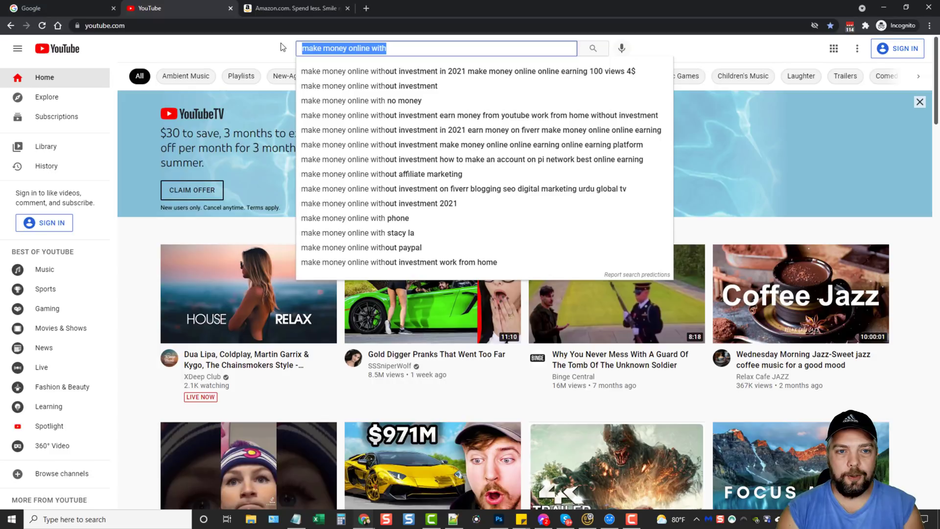
{"action": "type", "text": "ket"}
{"action": "key", "text": "BackSpace"}
{"action": "key", "text": "BackSpace"}
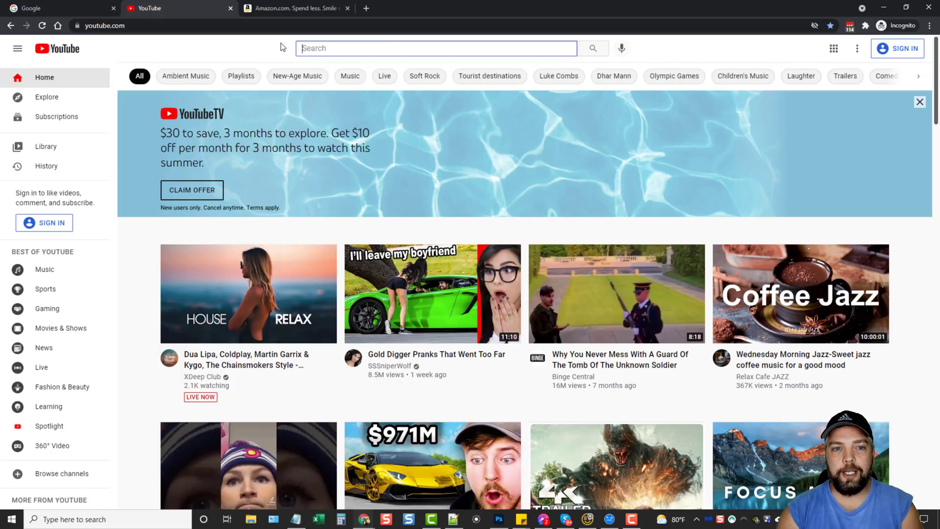
{"action": "type", "text": "keto"}
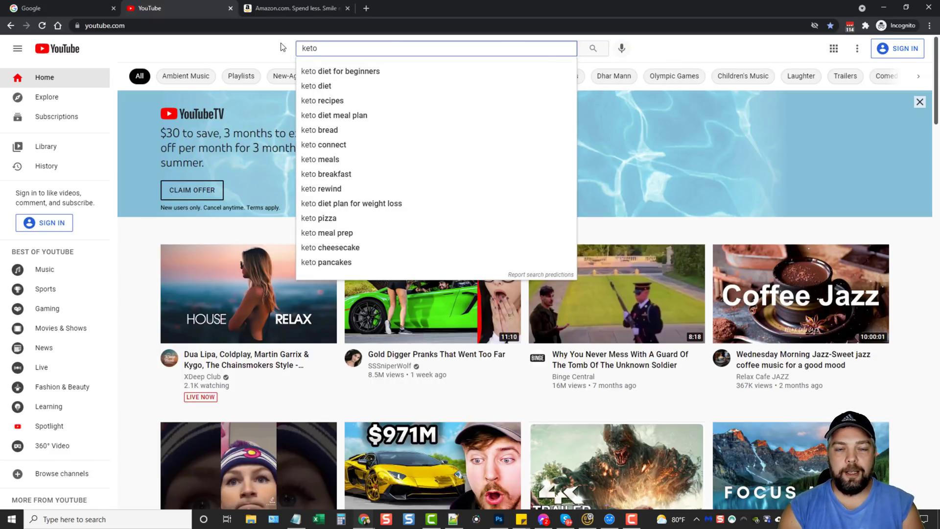
{"action": "type", "text": " a"}
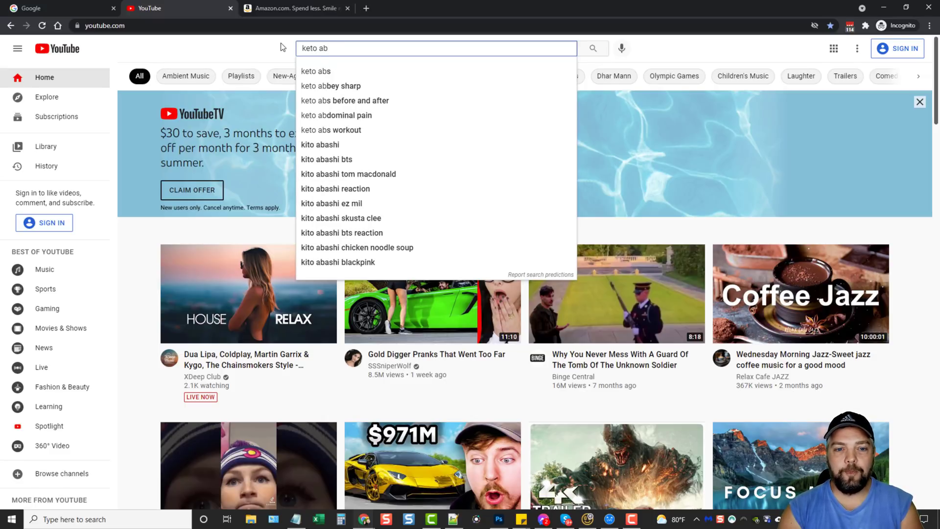
{"action": "type", "text": "b"}
{"action": "key", "text": "BackSpace"}
{"action": "type", "text": "c"}
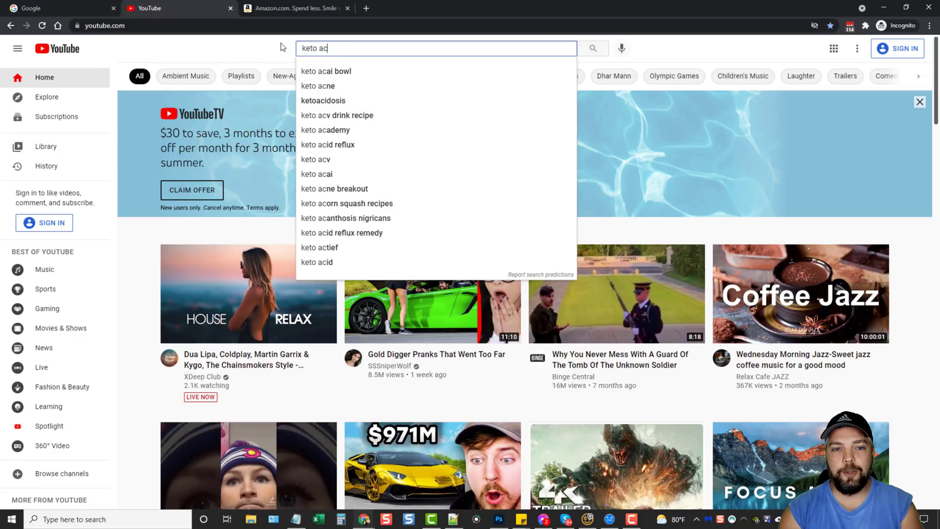
{"action": "key", "text": "BackSpace"}
{"action": "type", "text": "d"}
{"action": "key", "text": "BackSpace"}
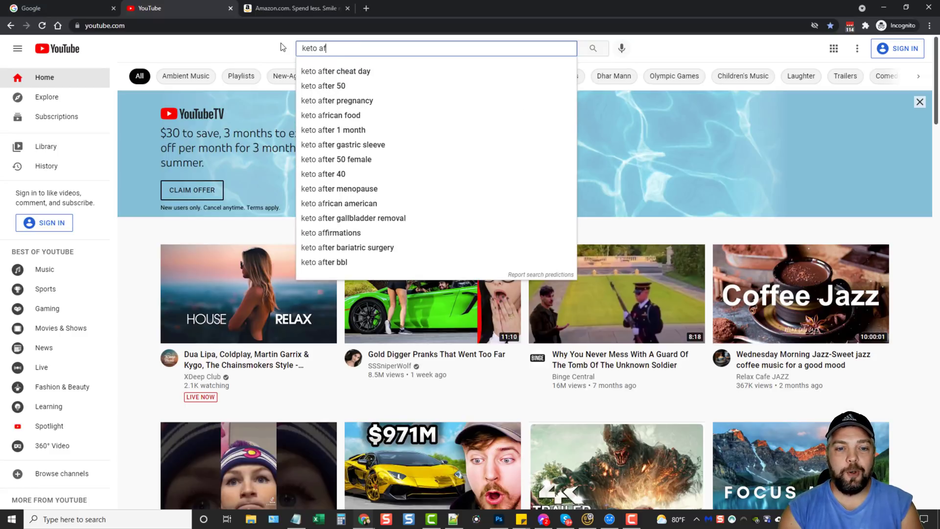
{"action": "key", "text": "BackSpace"}
{"action": "key", "text": "BackSpace"}
{"action": "key", "text": "BackSpace"}
{"action": "key", "text": "BackSpace"}
{"action": "key", "text": "BackSpace"}
{"action": "key", "text": "BackSpace"}
{"action": "key", "text": "BackSpace"}
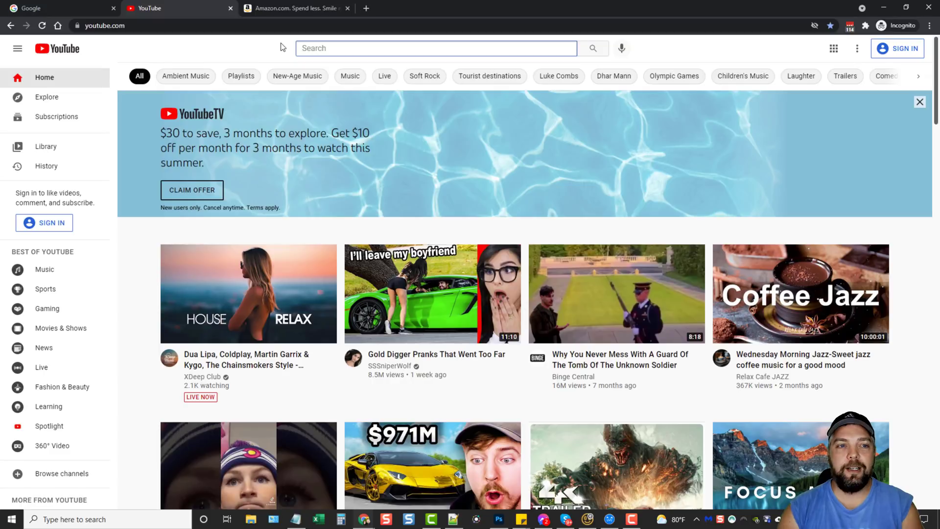
{"action": "left_click", "coordinate": [884, 7]}
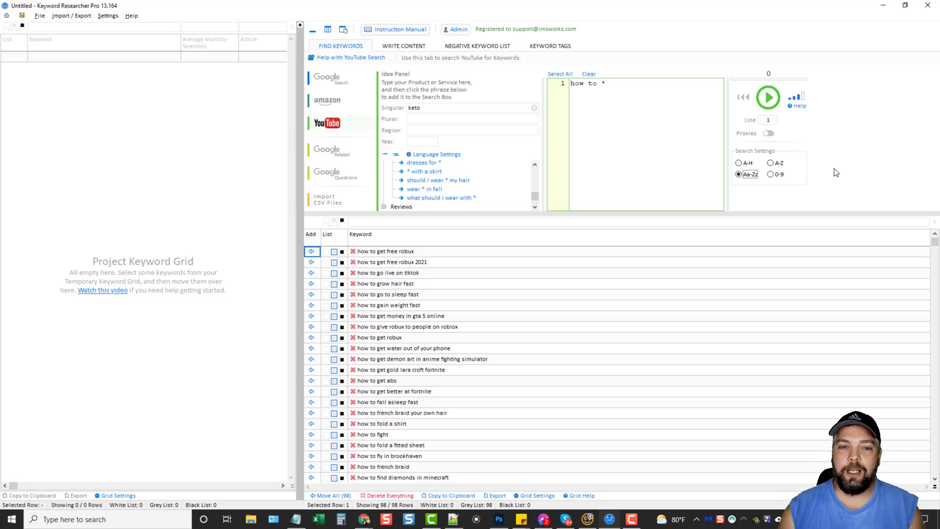
- Switch via Google Related to the Google Questions source, loading seeds like 'What camera is best?'
{"action": "left_click", "coordinate": [342, 150]}
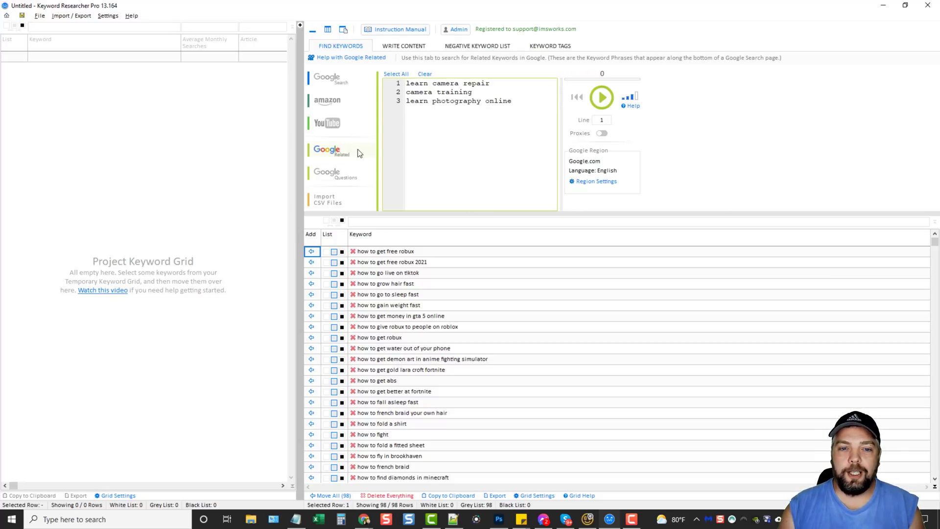
{"action": "left_click", "coordinate": [346, 175]}
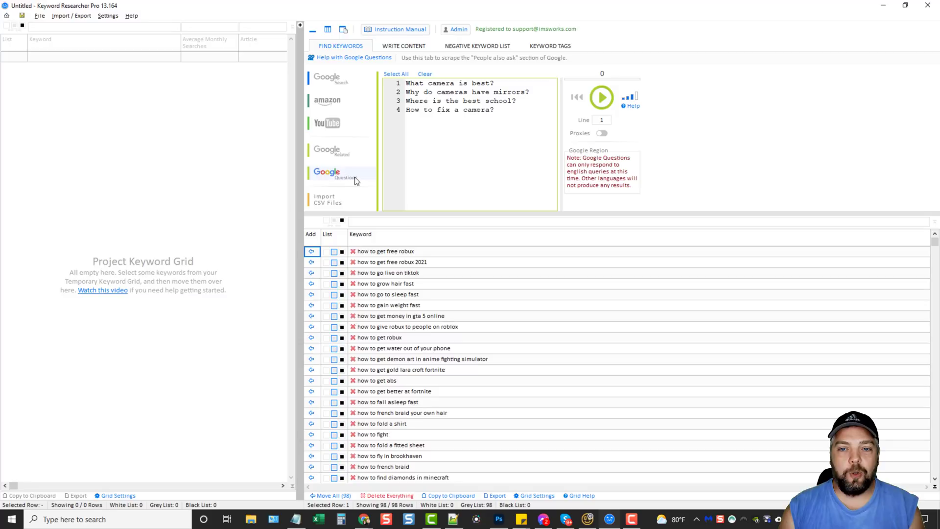